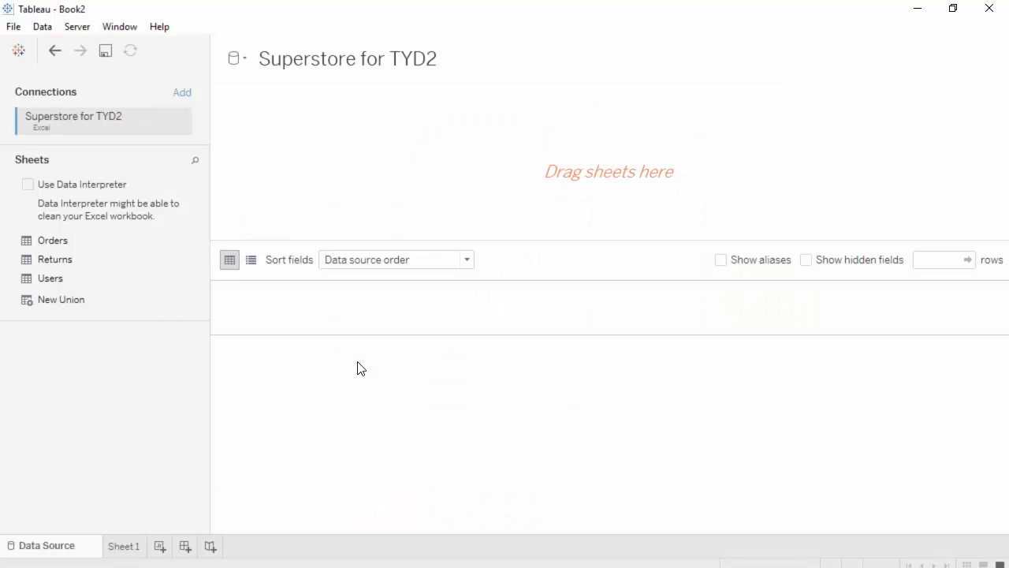
# Add the Orders sheet to the data source canvas and create a new worksheet
pyautogui.moveTo(70, 243); pyautogui.dragTo(351, 233)
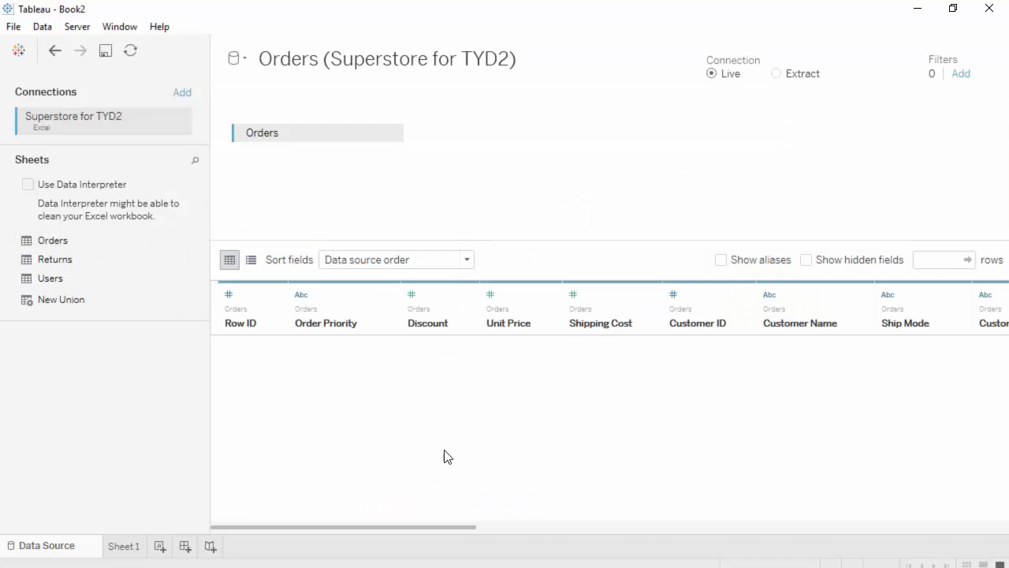
pyautogui.click(160, 547)
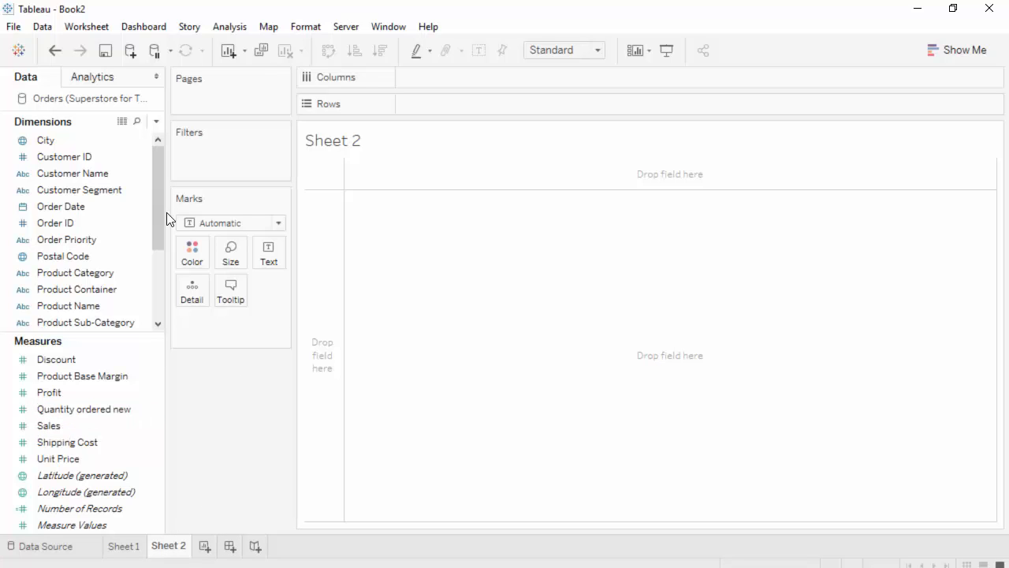
# Build a text table with Product Category and Product Sub-Category as rows, Measure Names as columns, and Measure Values as text
pyautogui.moveTo(159, 208); pyautogui.dragTo(158, 211)
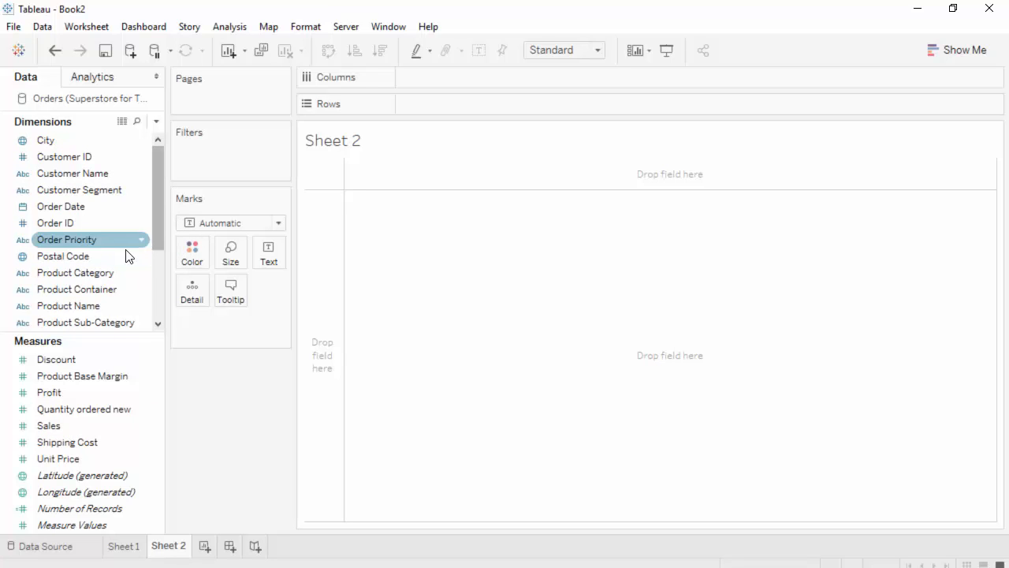
pyautogui.moveTo(157, 224); pyautogui.dragTo(156, 232)
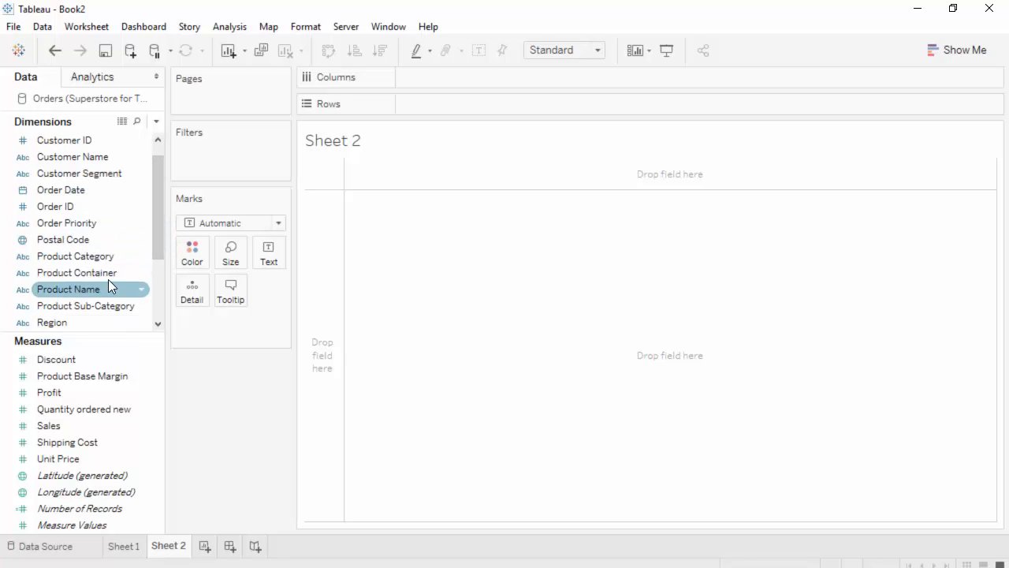
pyautogui.moveTo(96, 257); pyautogui.dragTo(453, 111)
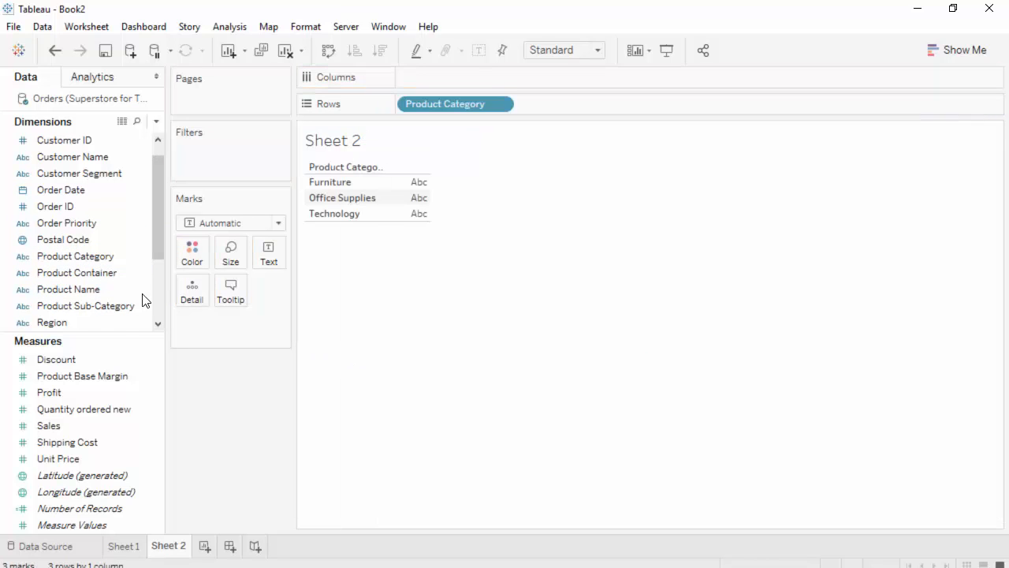
pyautogui.moveTo(115, 308); pyautogui.dragTo(601, 112)
pyautogui.moveTo(156, 217); pyautogui.dragTo(483, 83)
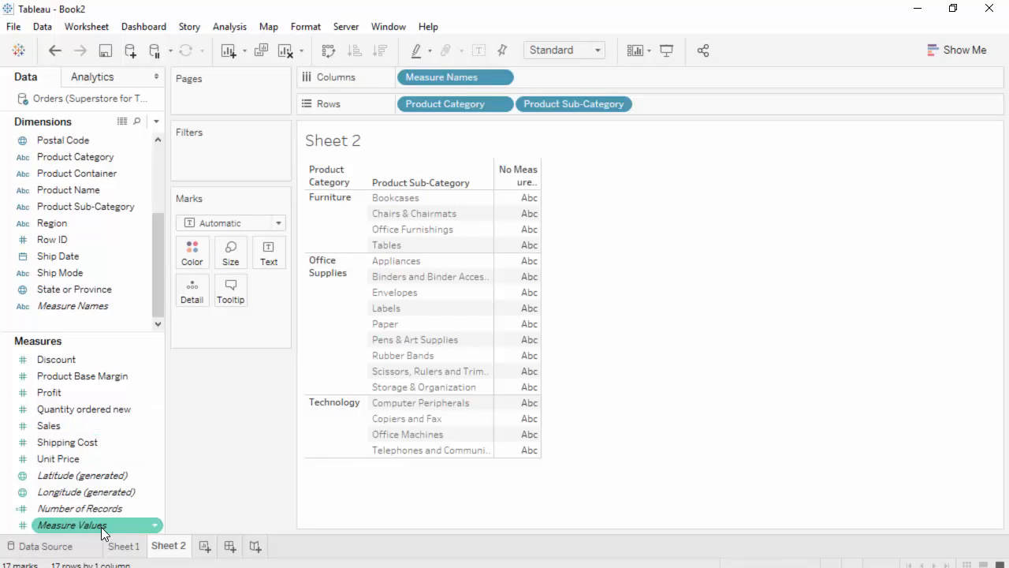
pyautogui.moveTo(103, 533); pyautogui.dragTo(275, 271)
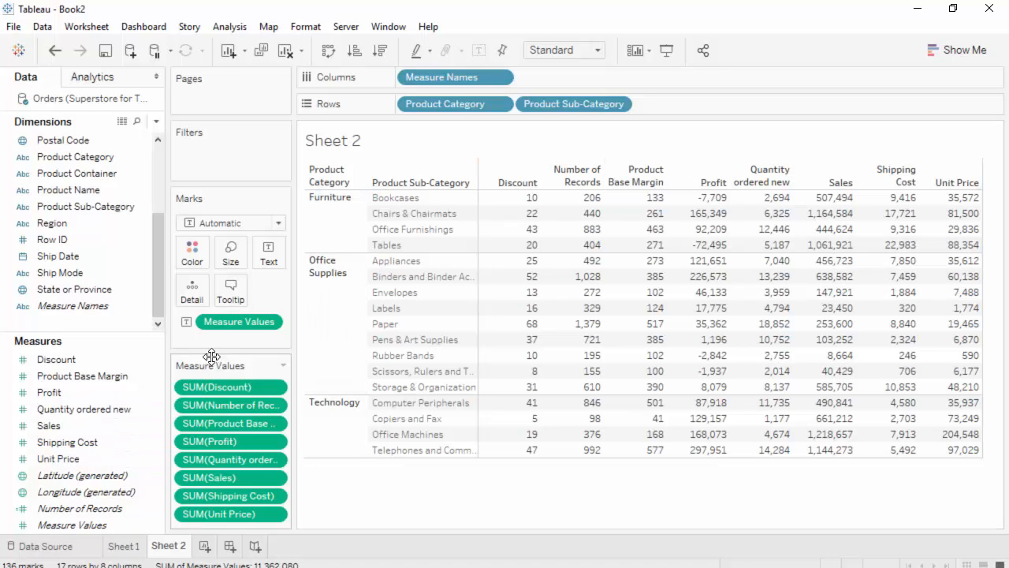
# Filter the sheet by Measure Names so that only Profit and Sales are included
pyautogui.moveTo(79, 307); pyautogui.dragTo(253, 174)
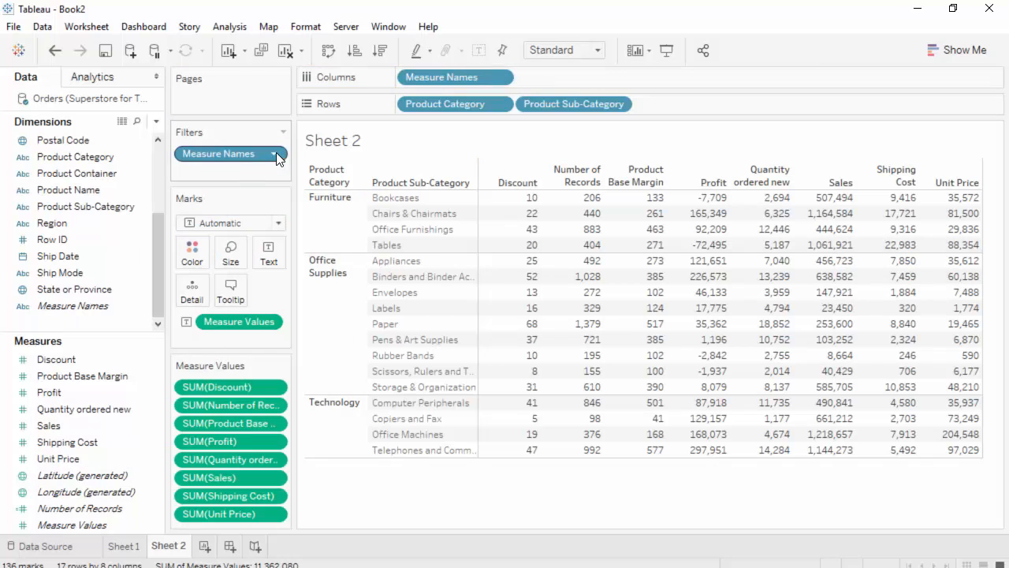
pyautogui.click(276, 156)
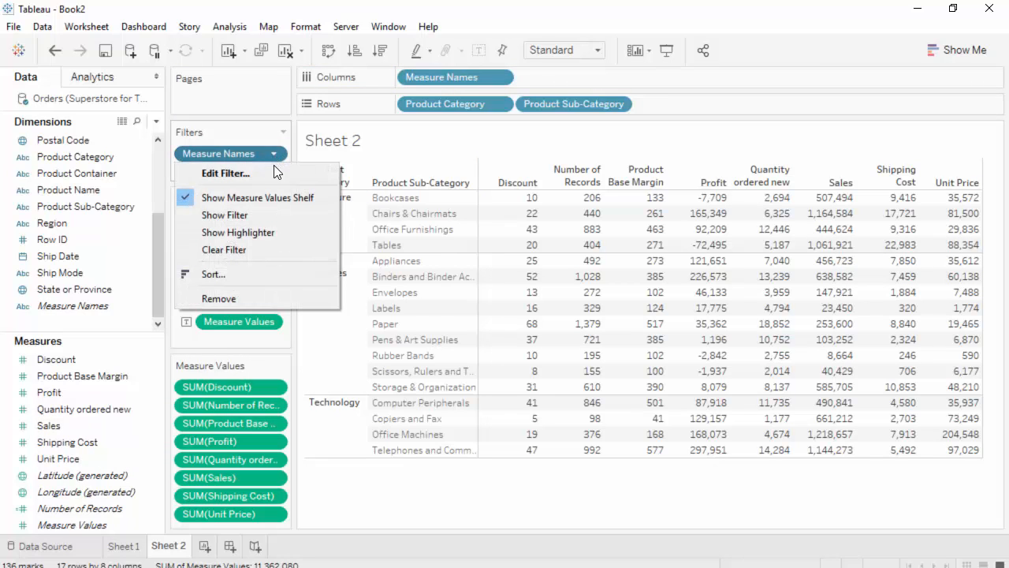
pyautogui.click(277, 173)
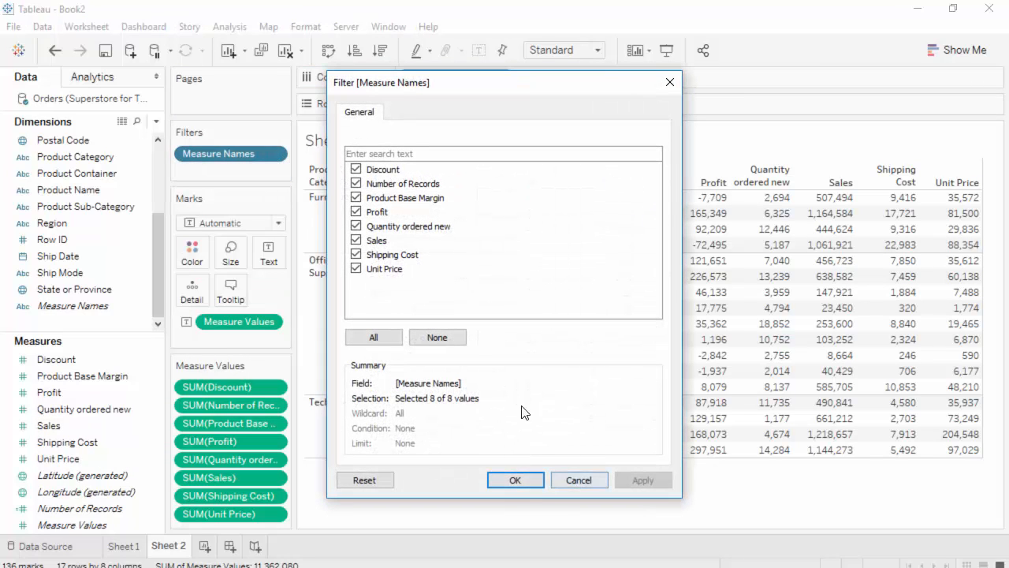
pyautogui.click(437, 337)
pyautogui.click(356, 240)
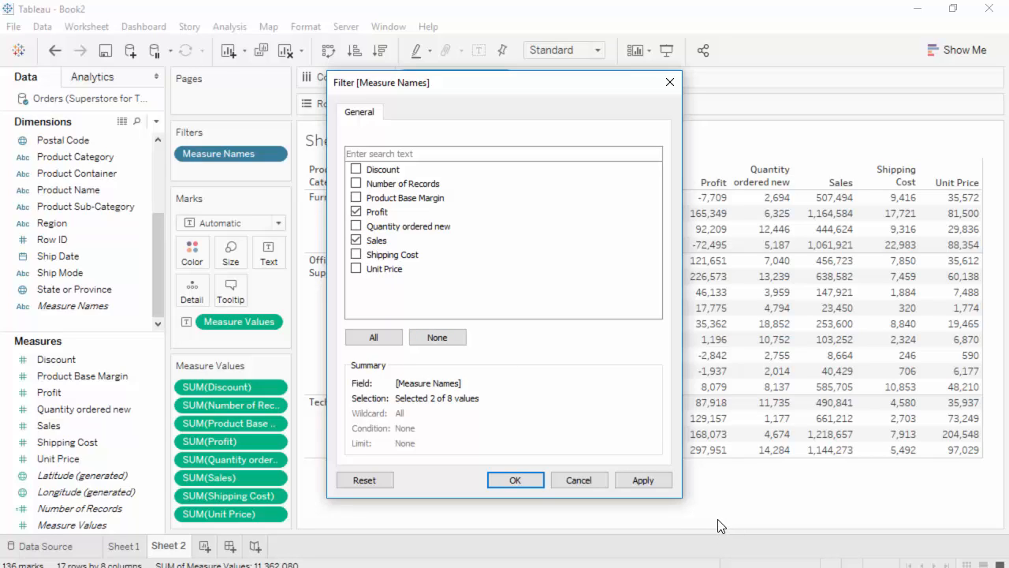
pyautogui.click(537, 483)
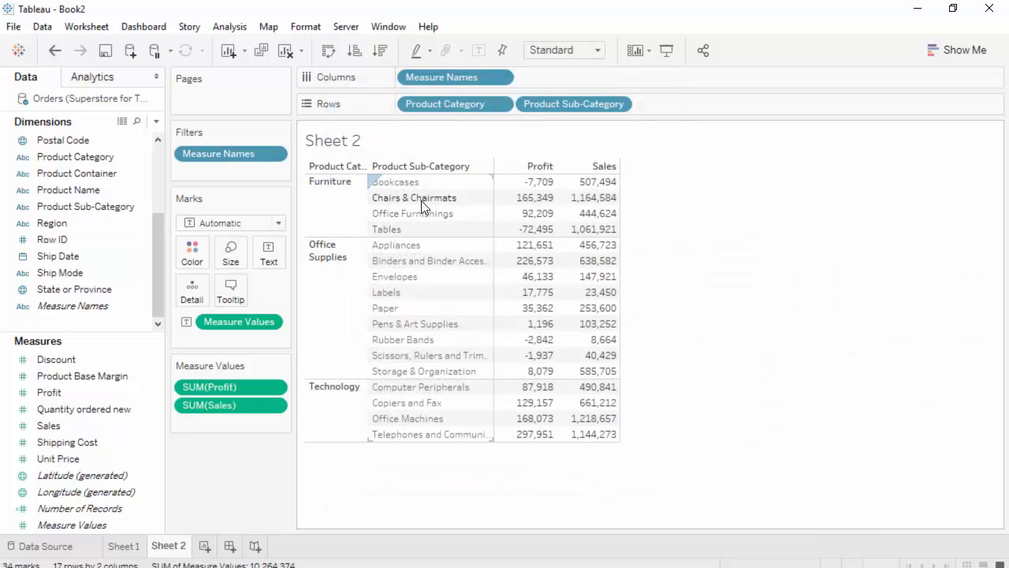
# Replace the worksheet title with "Sales by Category and Subcategory"
pyautogui.doubleClick(350, 146)
pyautogui.moveTo(523, 241); pyautogui.dragTo(36, 150)
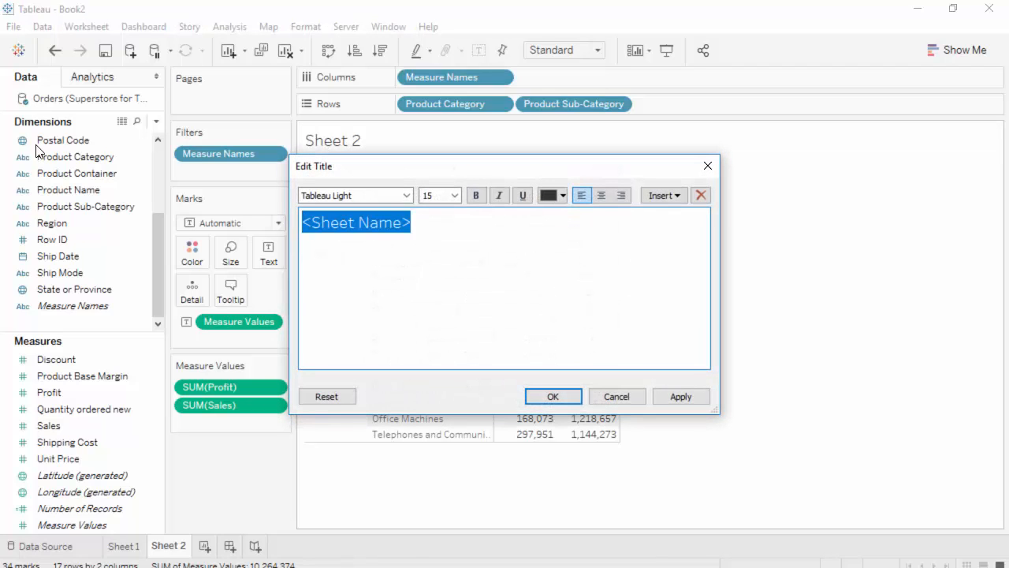
pyautogui.write('Sales')
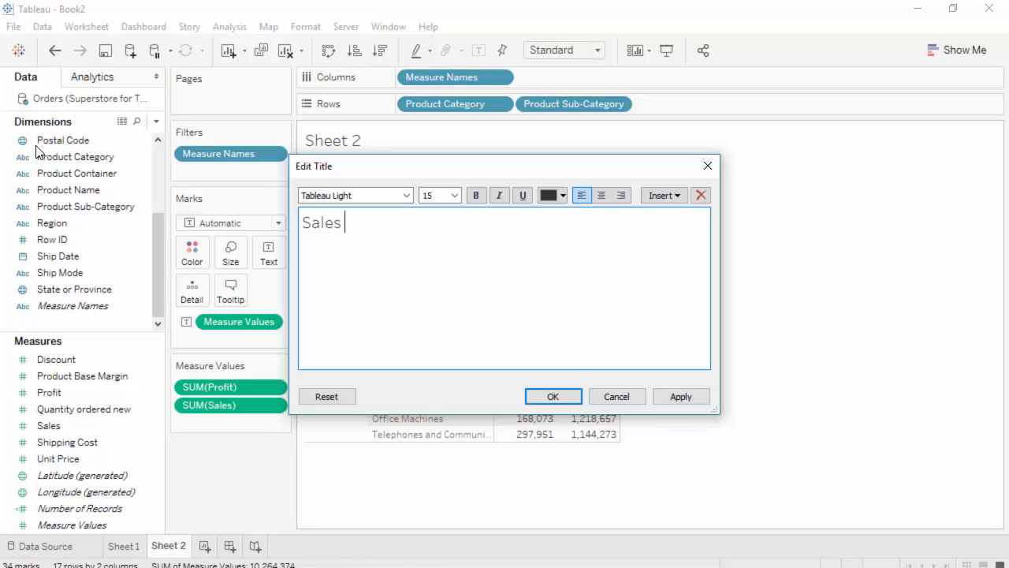
pyautogui.write(' by Categ')
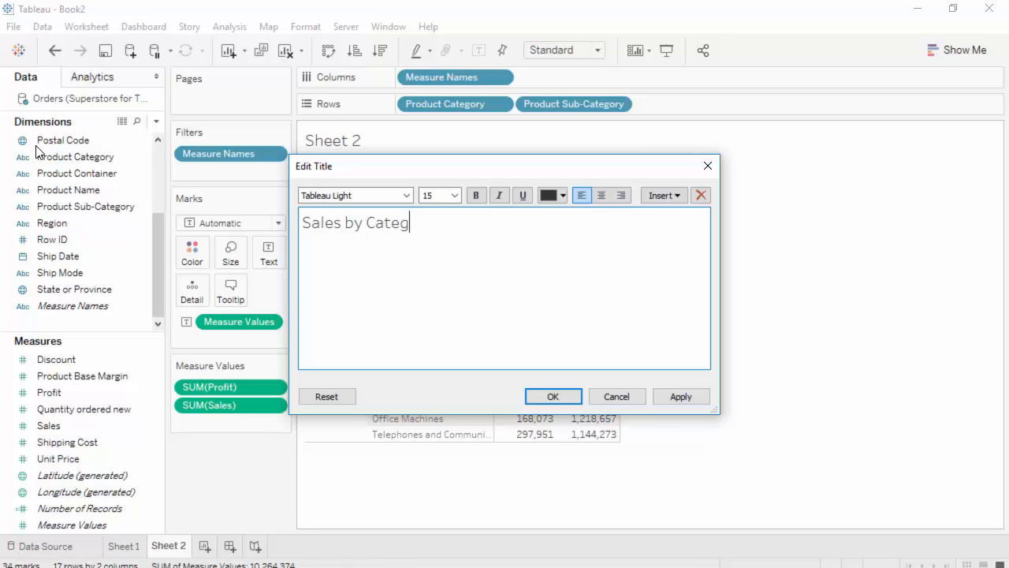
pyautogui.write('ory and S')
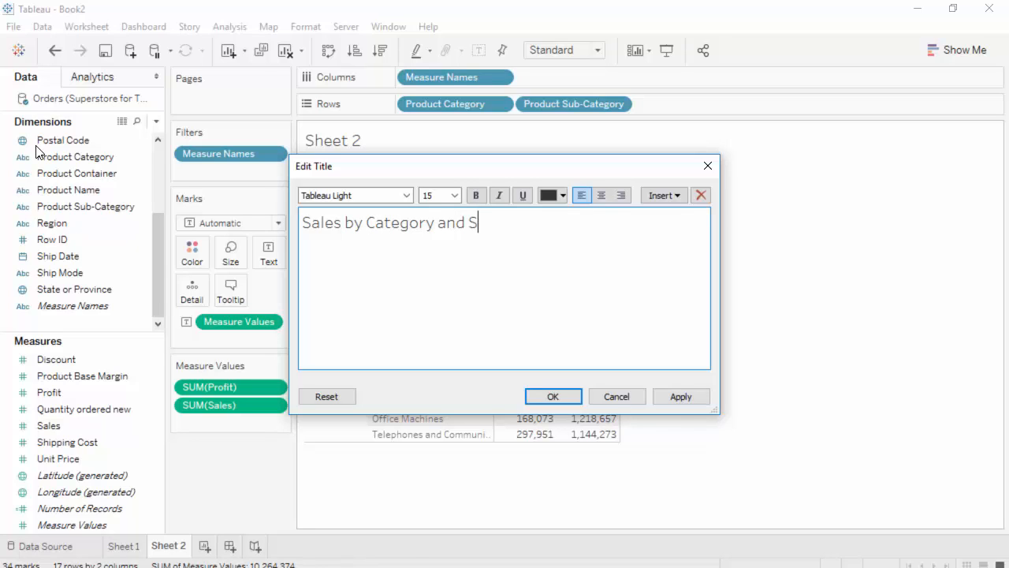
pyautogui.write('ubcategory')
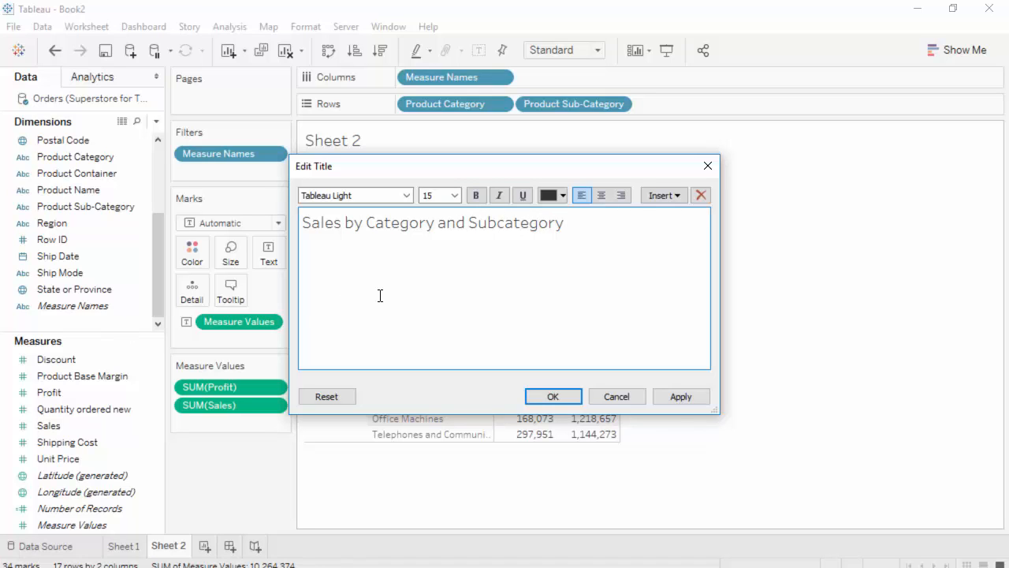
pyautogui.click(537, 395)
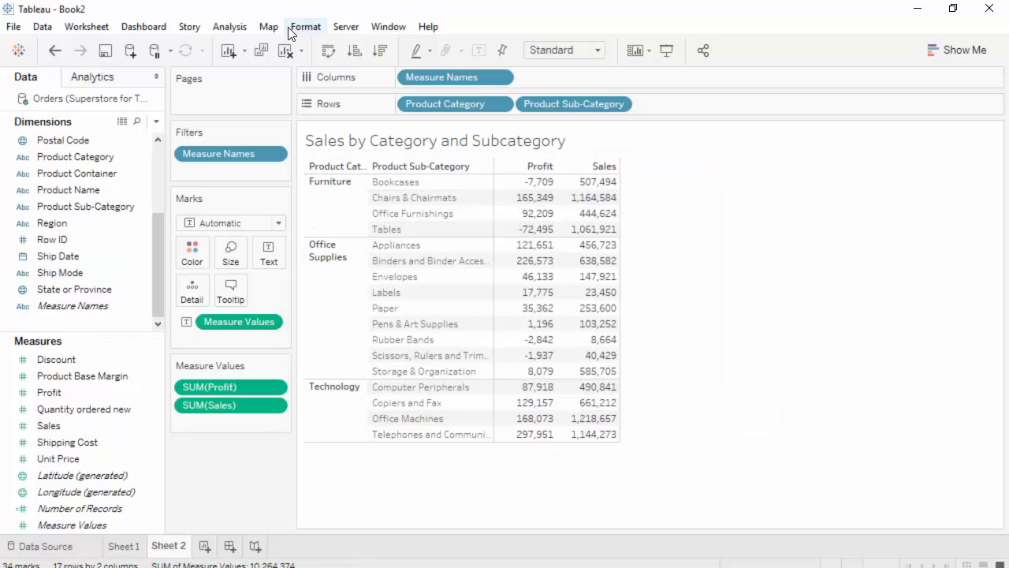
# Turn on both row grand totals and column grand totals for the table
pyautogui.click(233, 27)
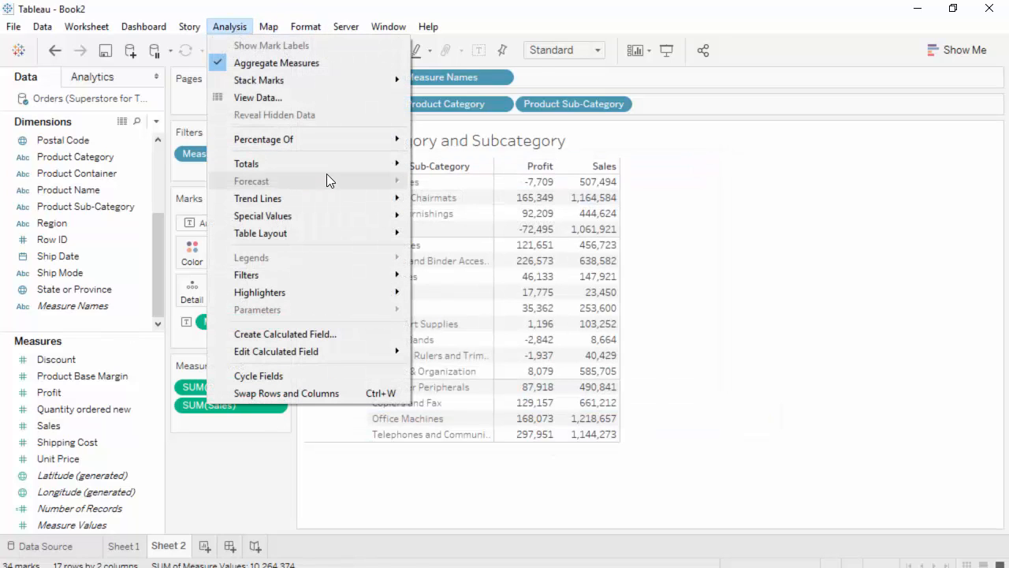
pyautogui.moveTo(327, 168)
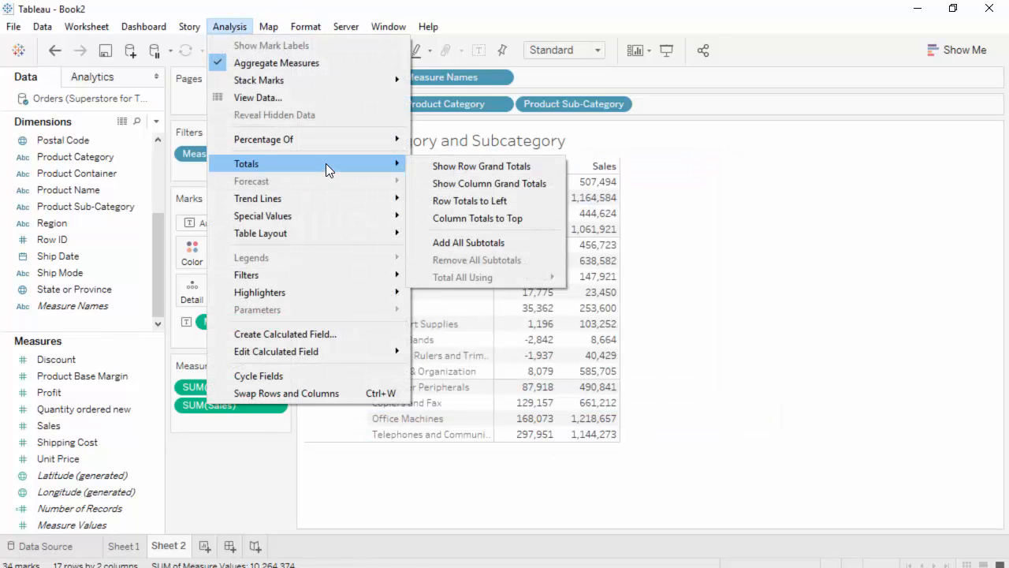
pyautogui.click(470, 169)
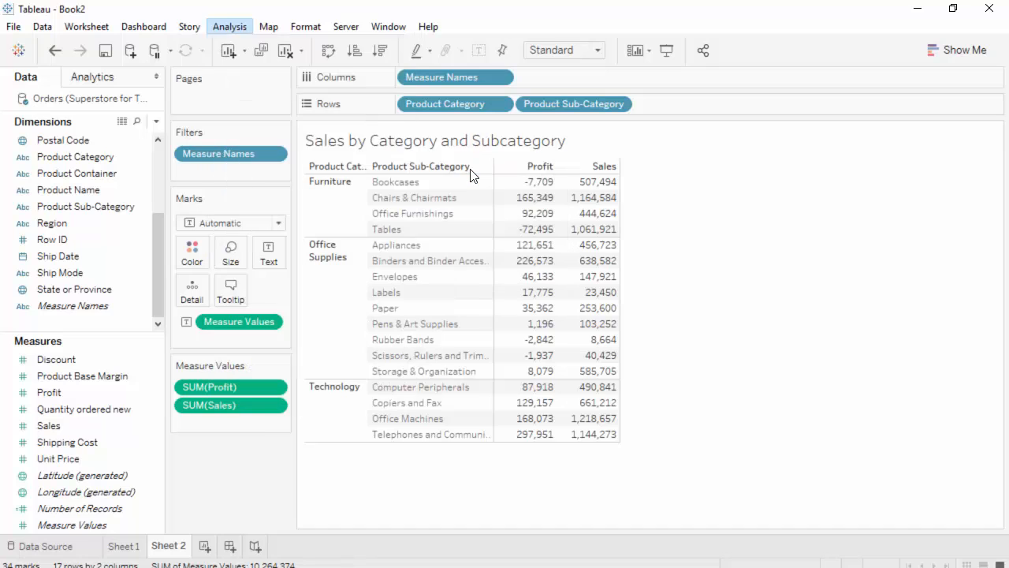
pyautogui.click(237, 31)
pyautogui.moveTo(305, 165)
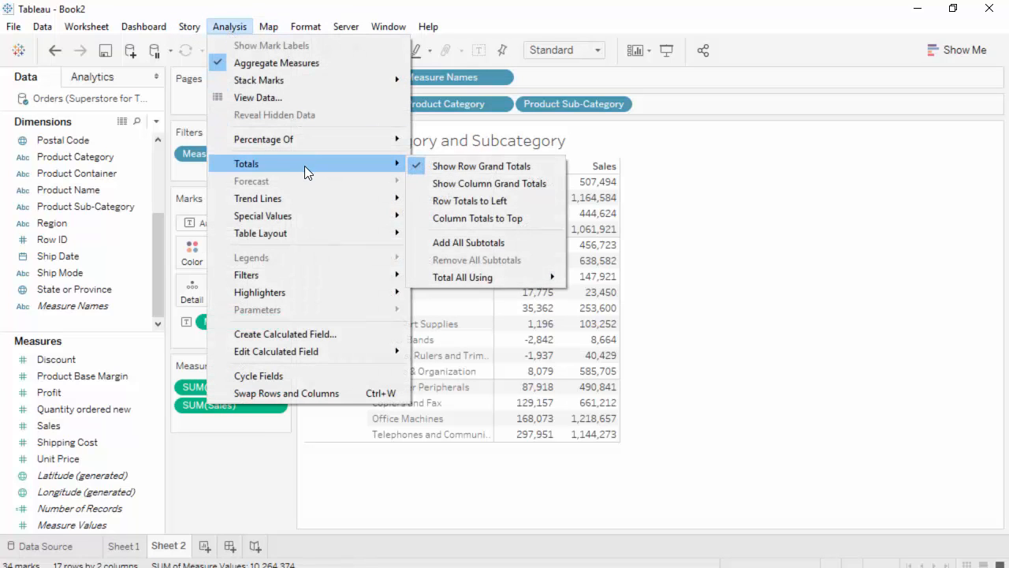
pyautogui.click(490, 189)
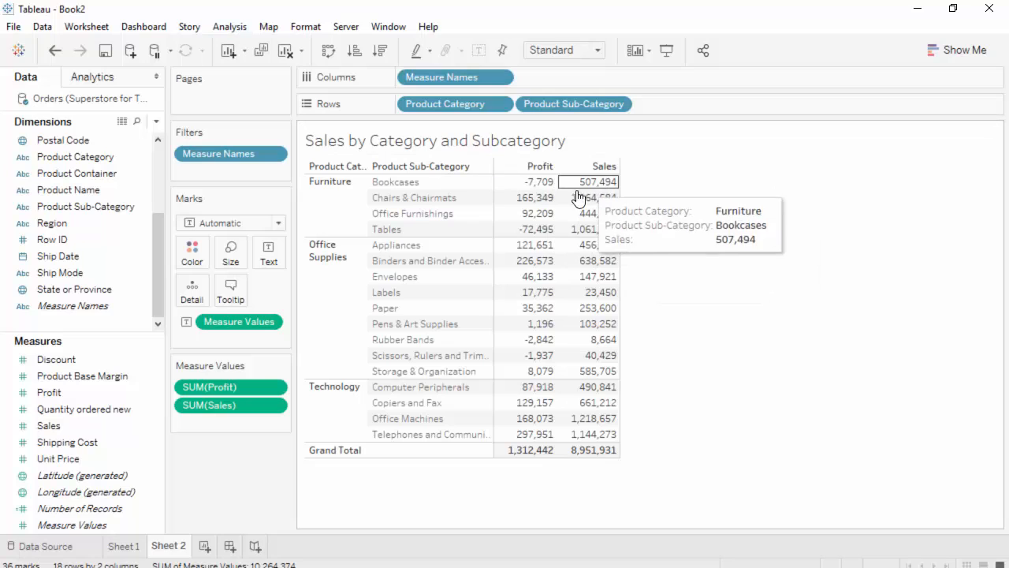
# Add all subtotals to the table for each product category
pyautogui.click(231, 27)
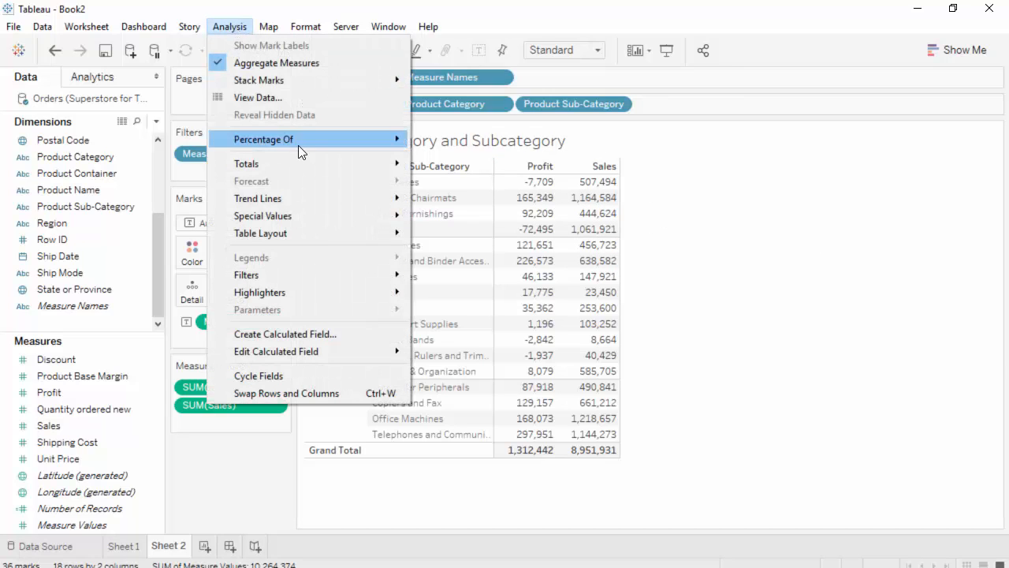
pyautogui.moveTo(326, 169)
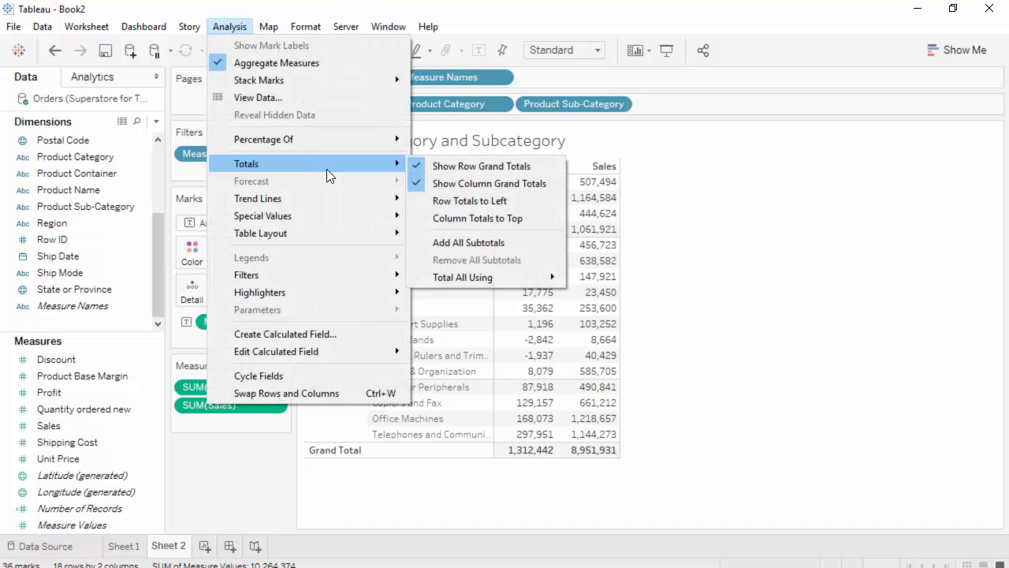
pyautogui.click(523, 243)
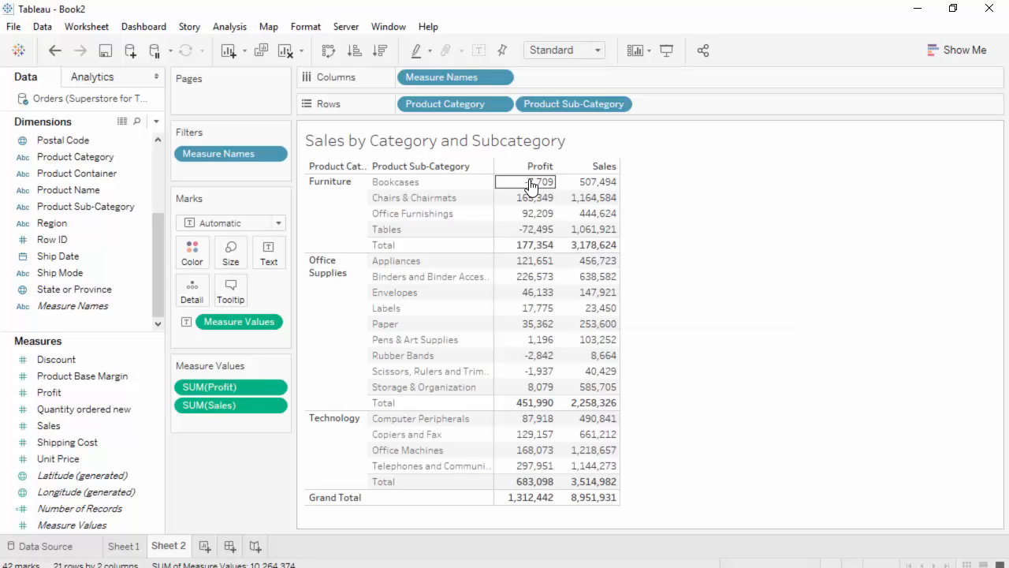
pyautogui.moveTo(548, 237)
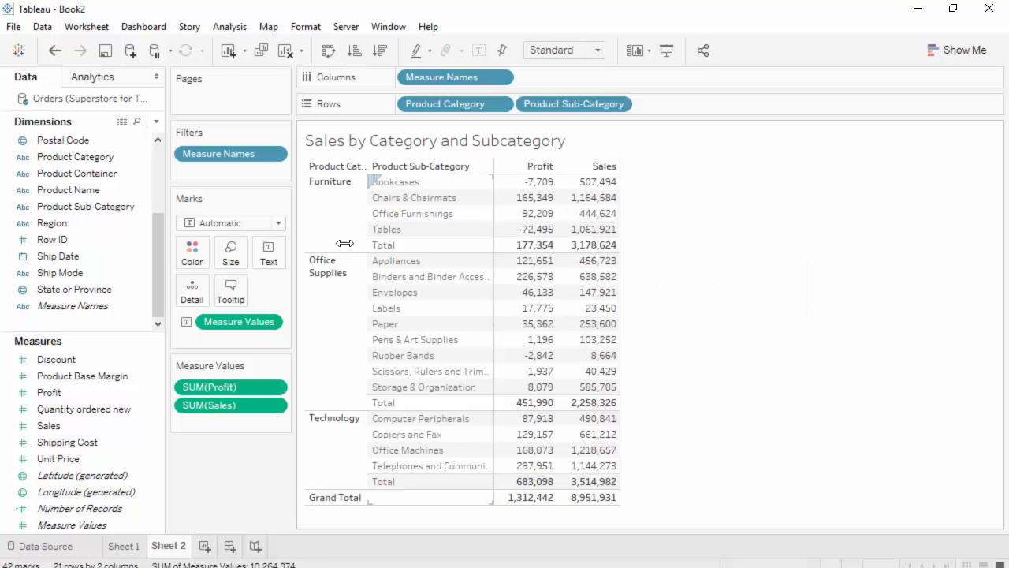
# In the workbook formatting, try blue for all fonts and settle on red as their color
pyautogui.click(307, 27)
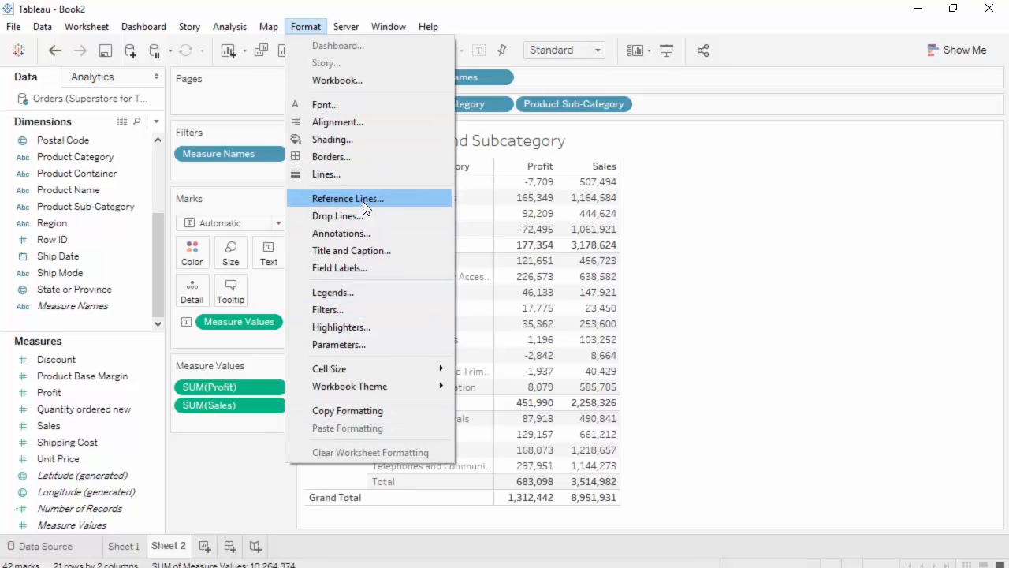
pyautogui.click(365, 80)
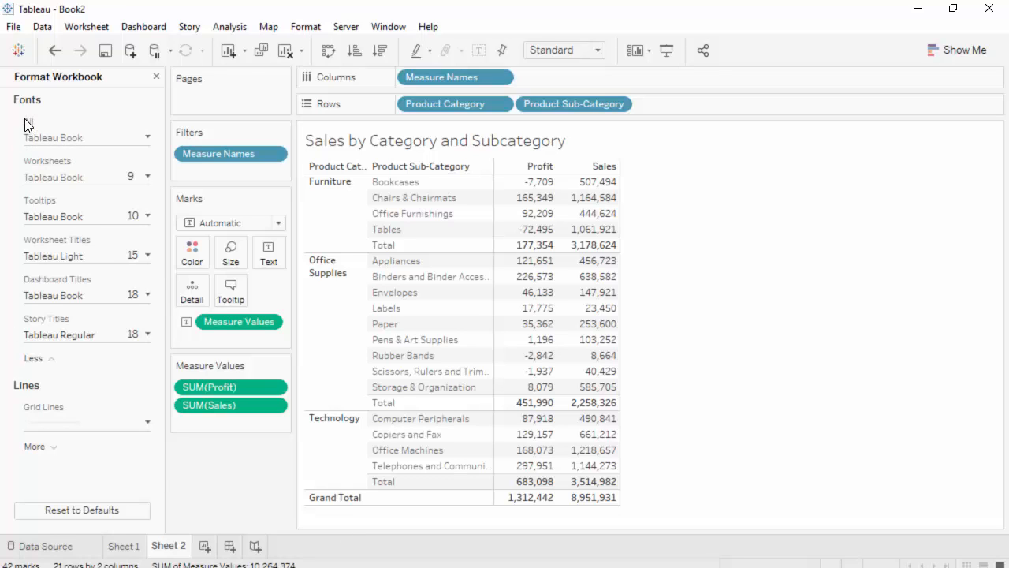
pyautogui.click(146, 137)
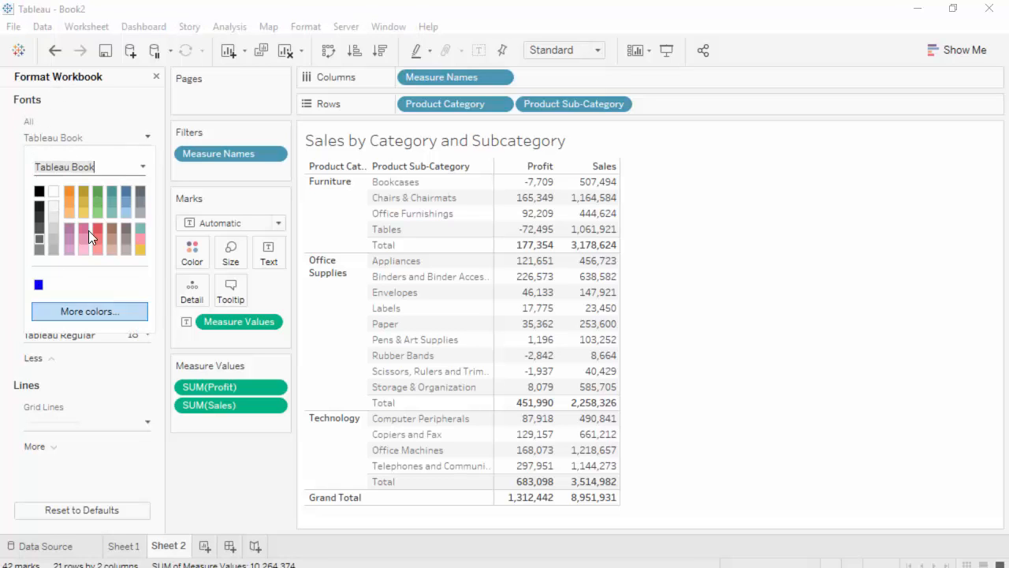
pyautogui.click(39, 286)
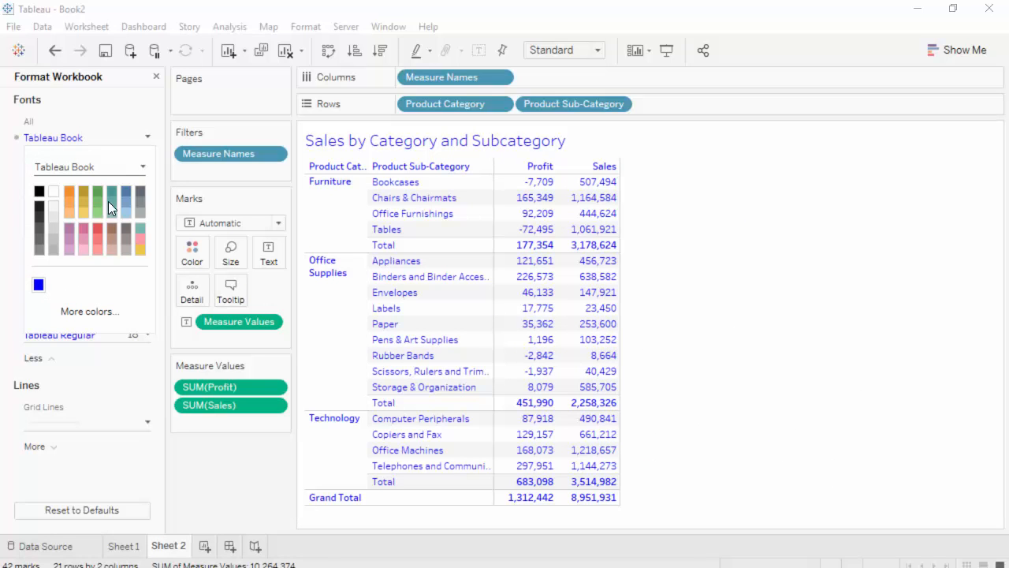
pyautogui.click(98, 228)
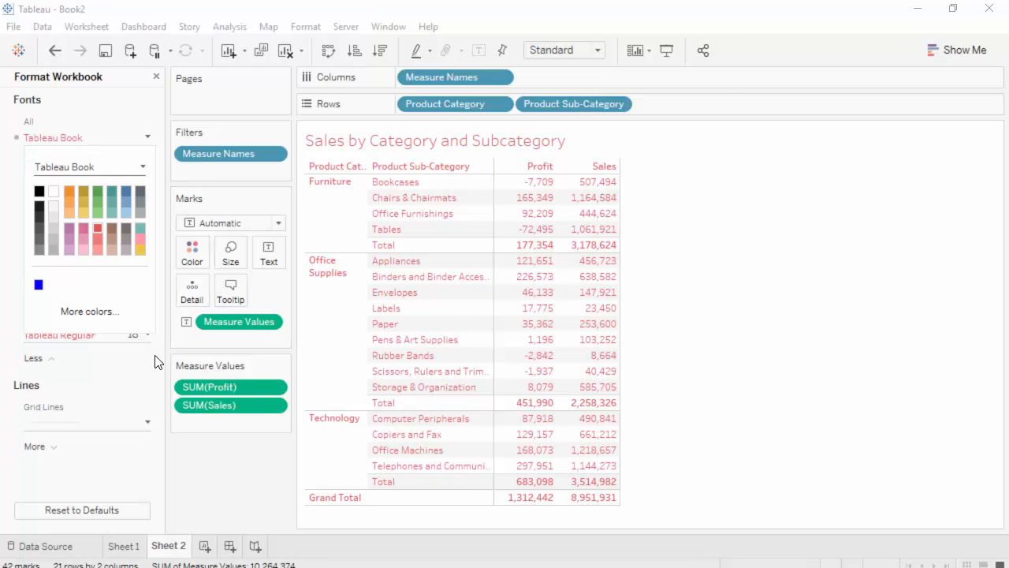
# Change the typeface of all workbook fonts to Tempus Sans ITC
pyautogui.click(142, 167)
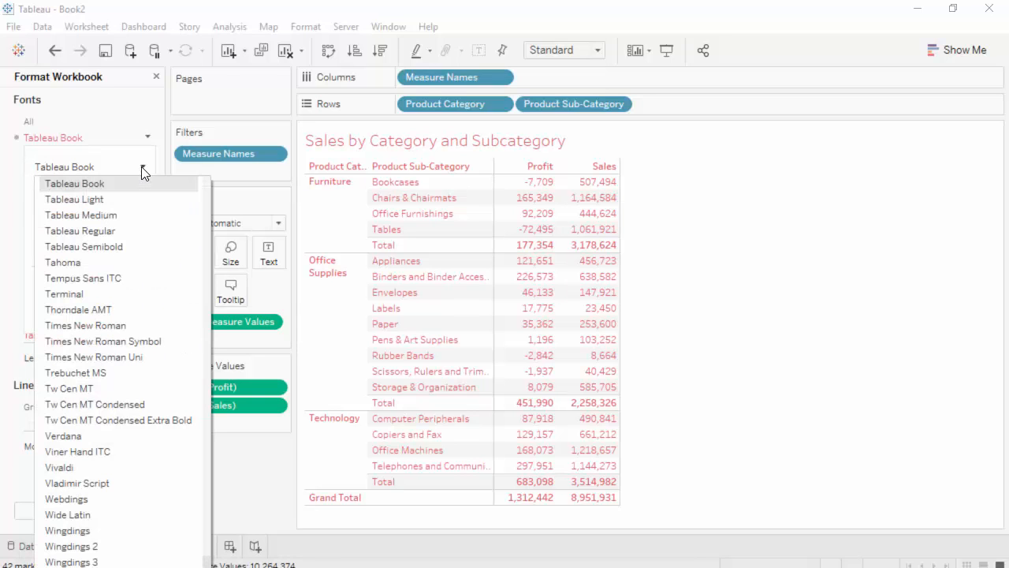
pyautogui.click(137, 278)
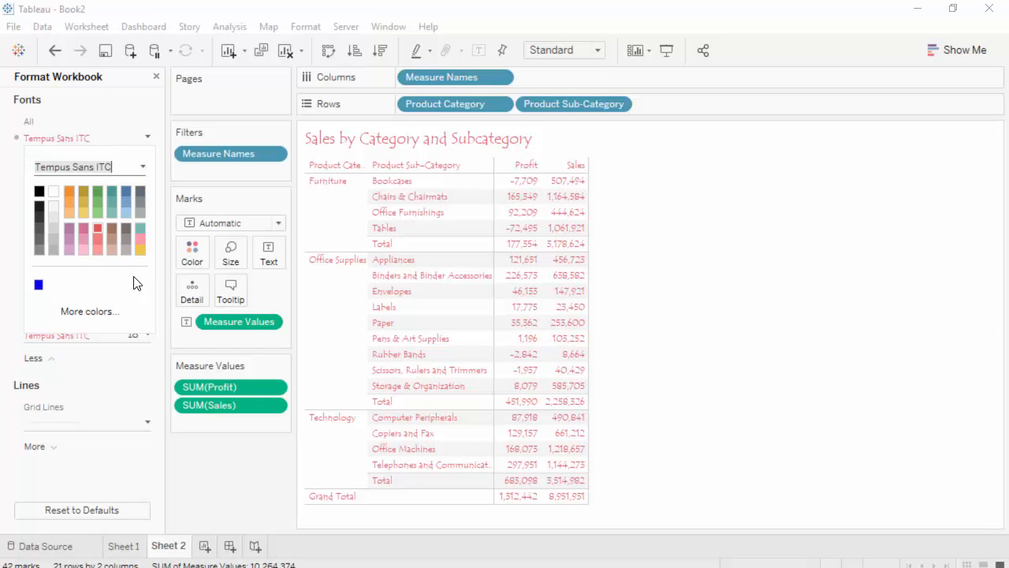
pyautogui.click(148, 138)
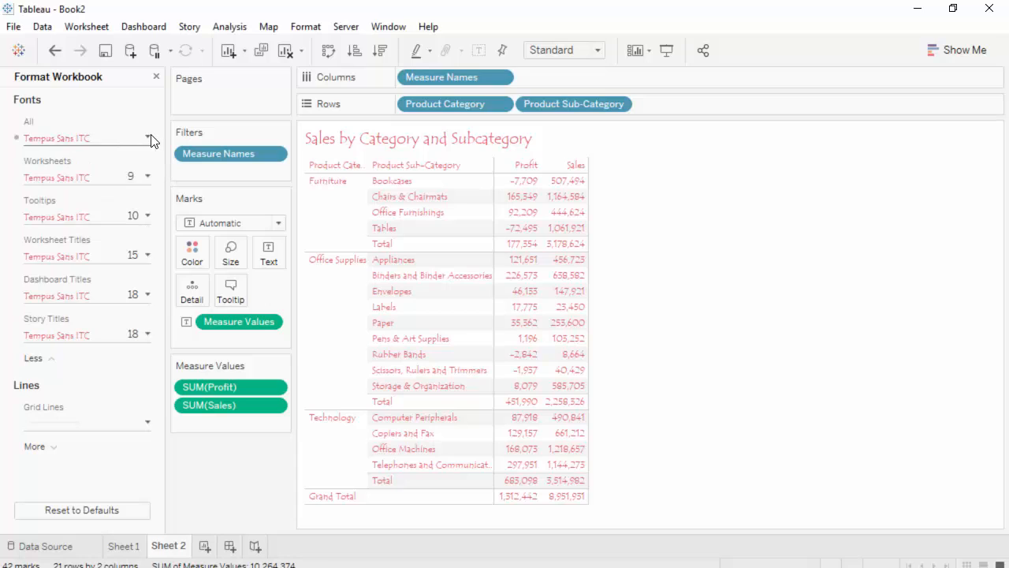
# Undo the typeface and color changes applied to all workbook fonts
pyautogui.click(149, 138)
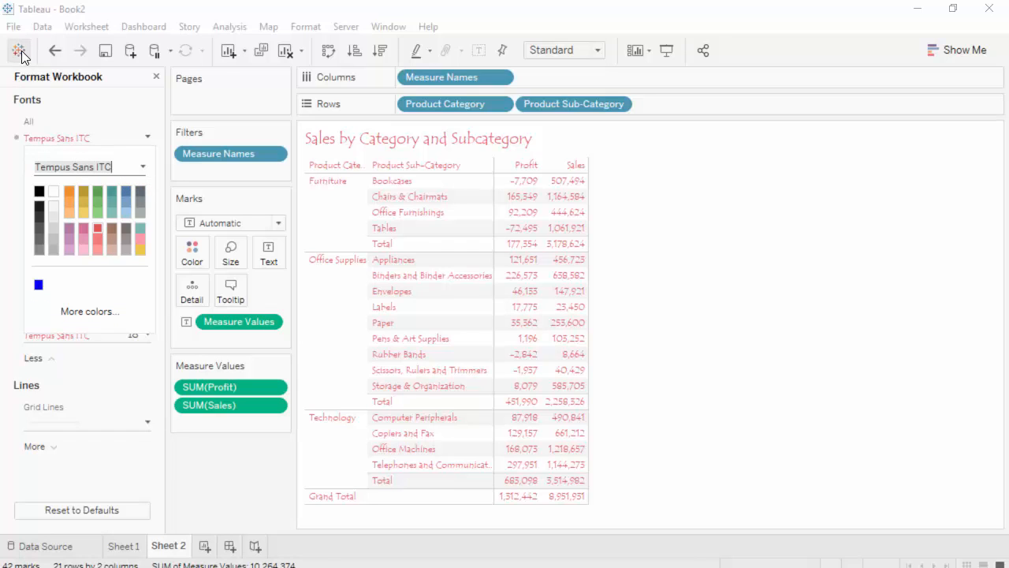
pyautogui.click(55, 51)
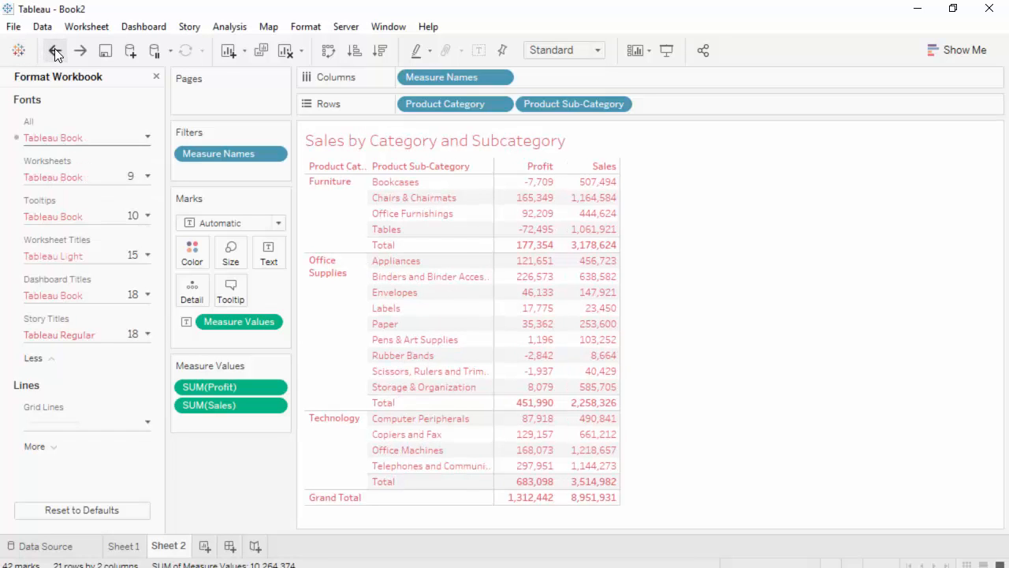
pyautogui.click(54, 50)
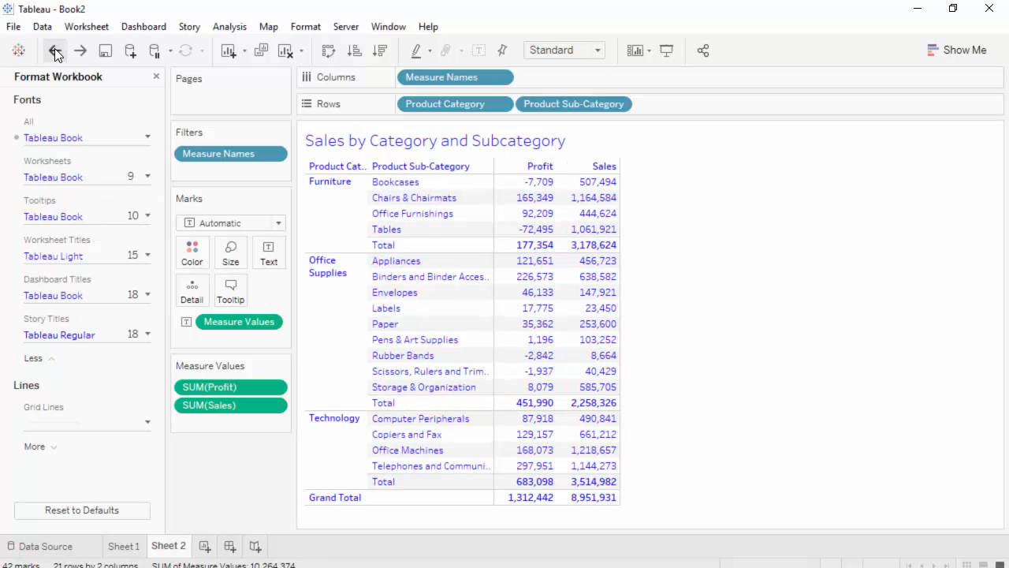
pyautogui.click(148, 139)
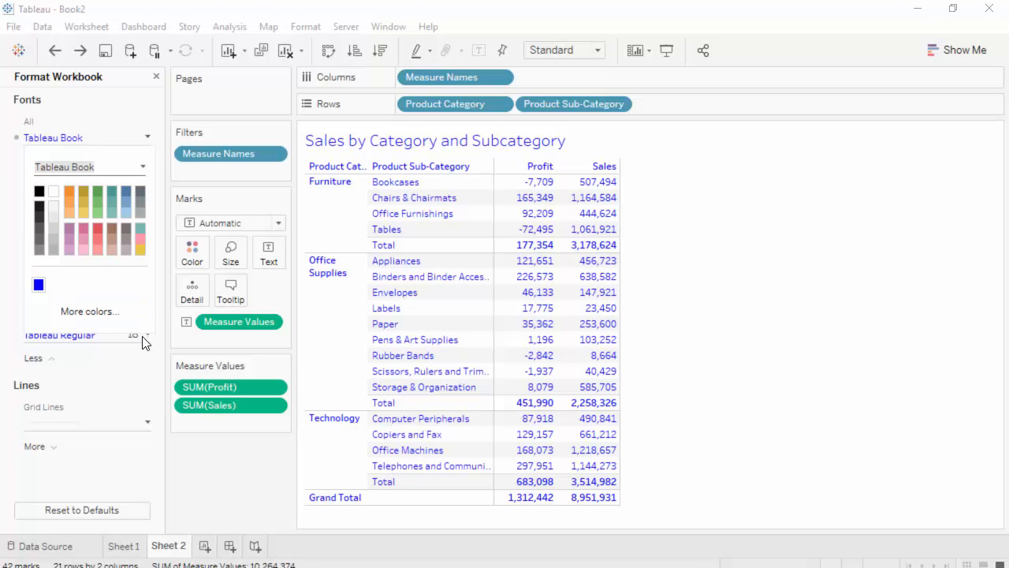
pyautogui.click(54, 50)
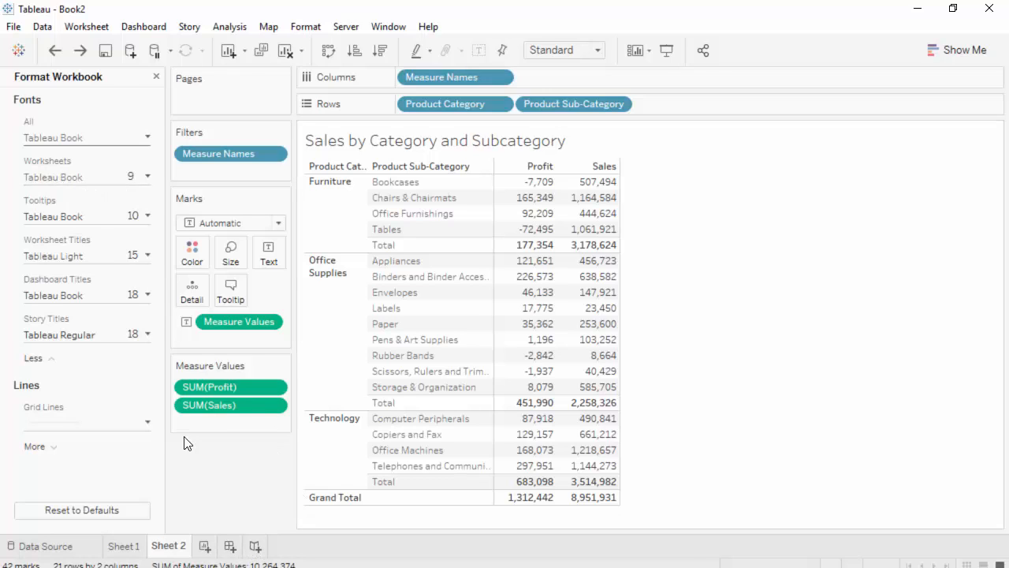
# Format the workbook's worksheet font as size 12, bold and blue
pyautogui.click(148, 177)
pyautogui.click(71, 236)
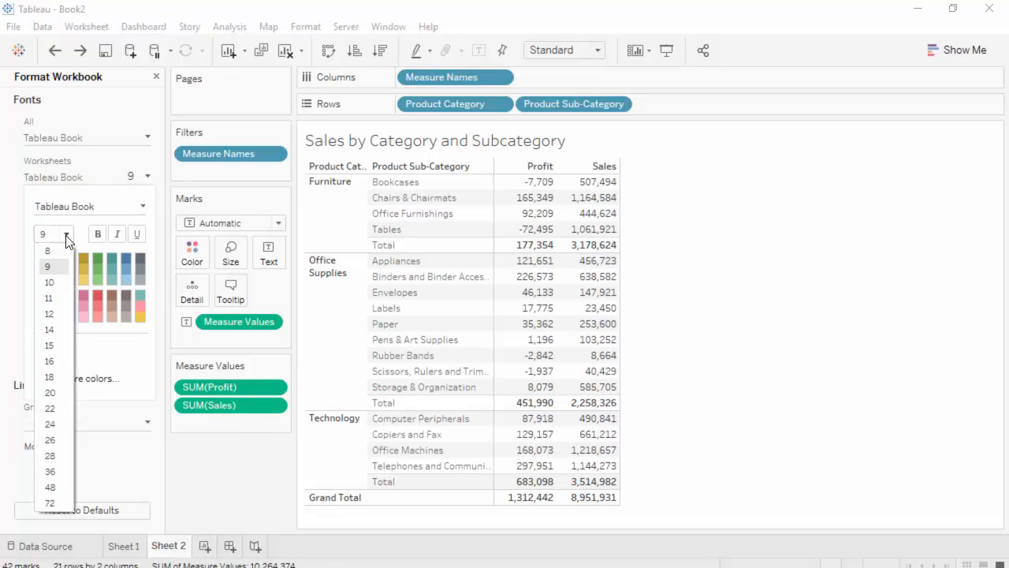
pyautogui.click(53, 315)
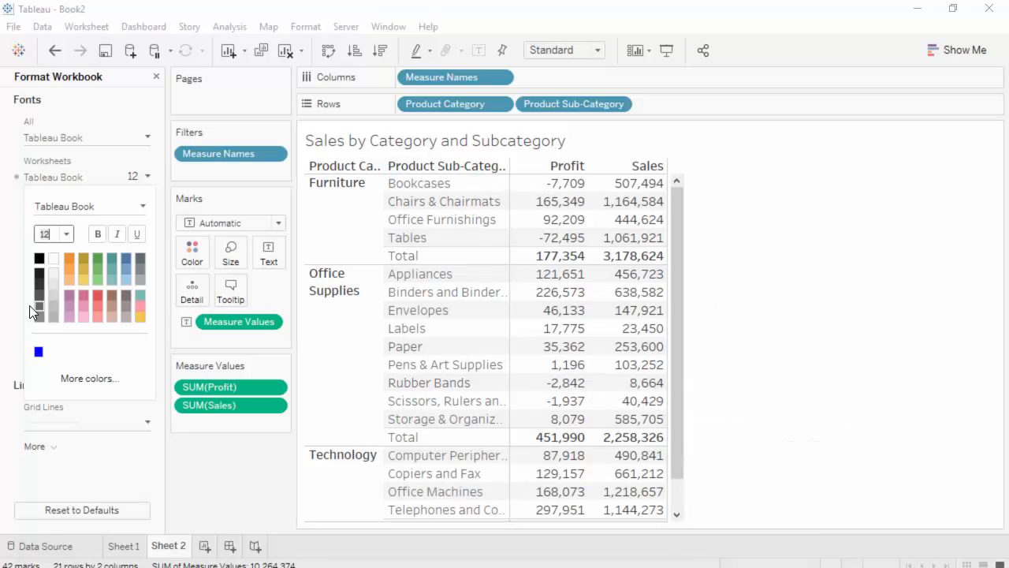
pyautogui.click(100, 239)
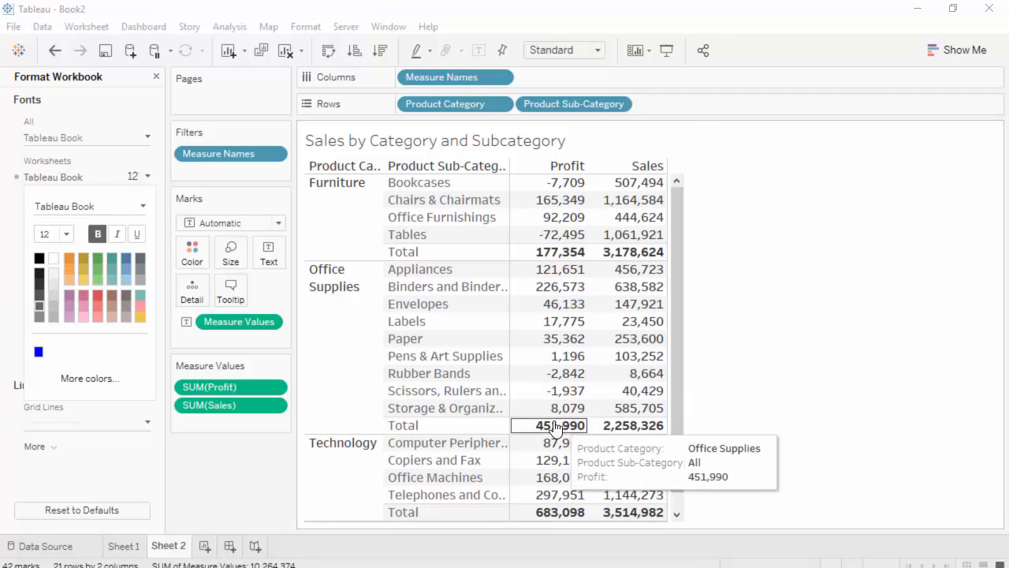
pyautogui.moveTo(623, 439)
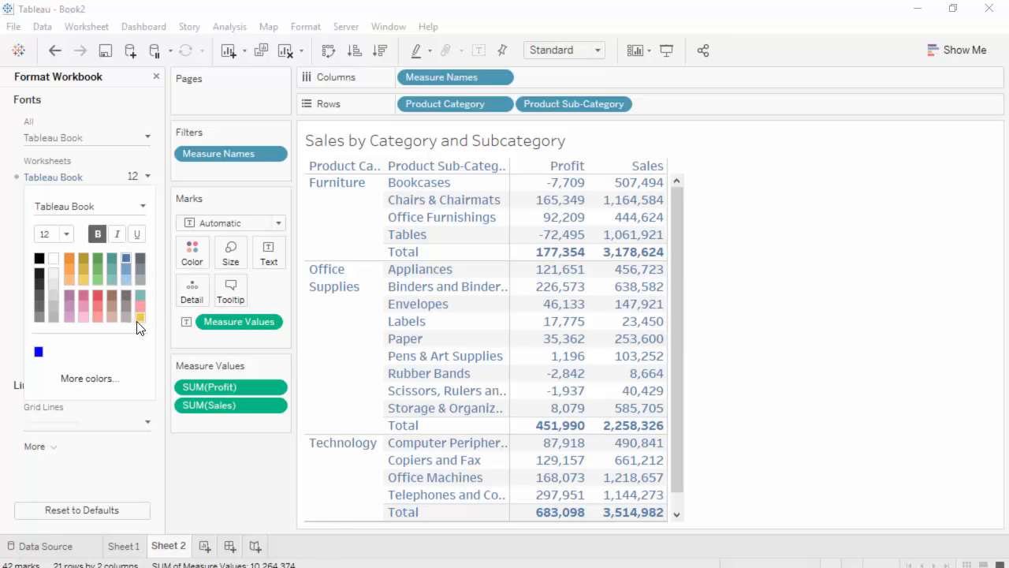
pyautogui.click(10, 252)
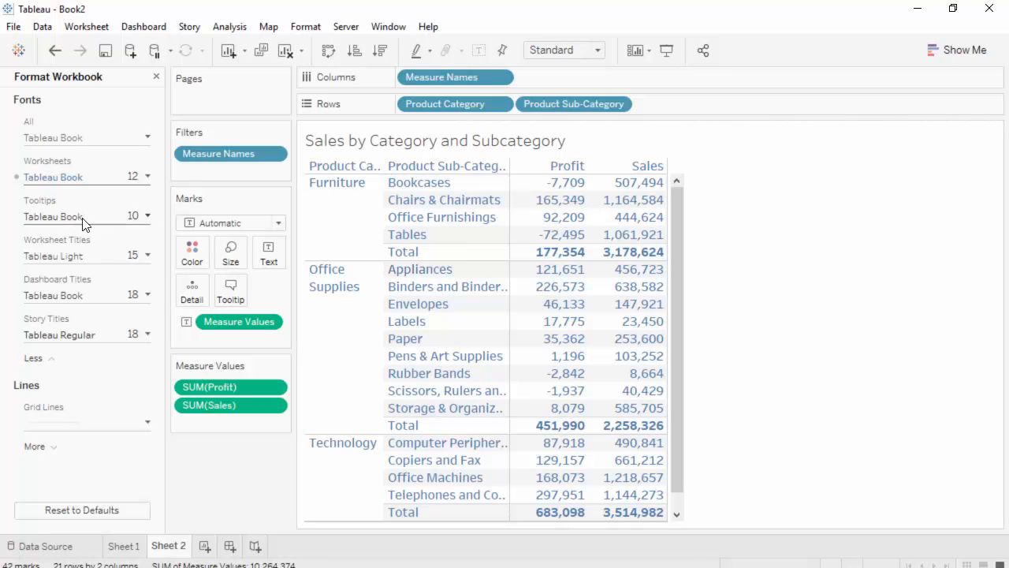
# Set the workbook's worksheet title font to size 22 and color it red
pyautogui.click(148, 216)
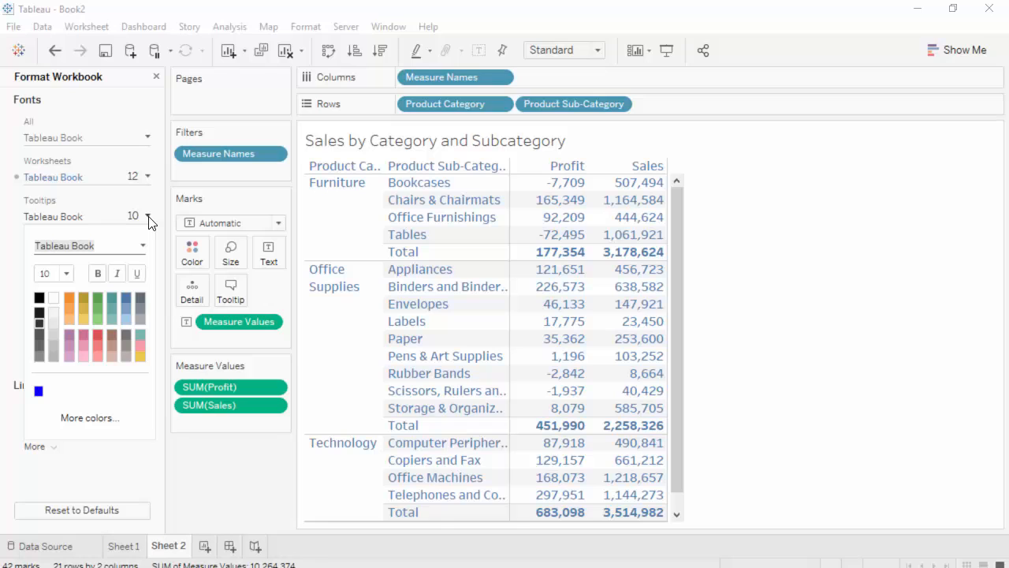
pyautogui.click(10, 250)
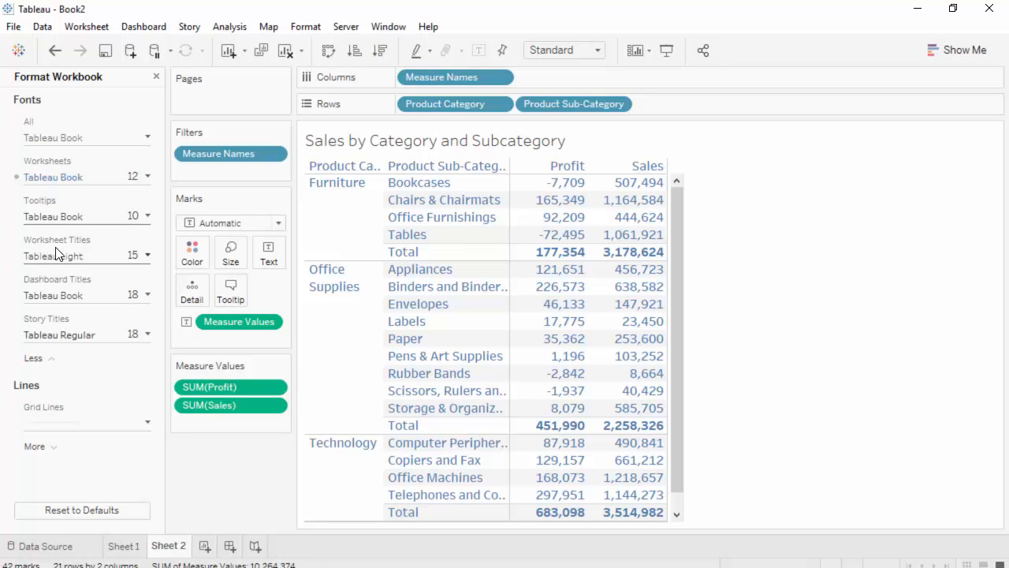
pyautogui.click(147, 256)
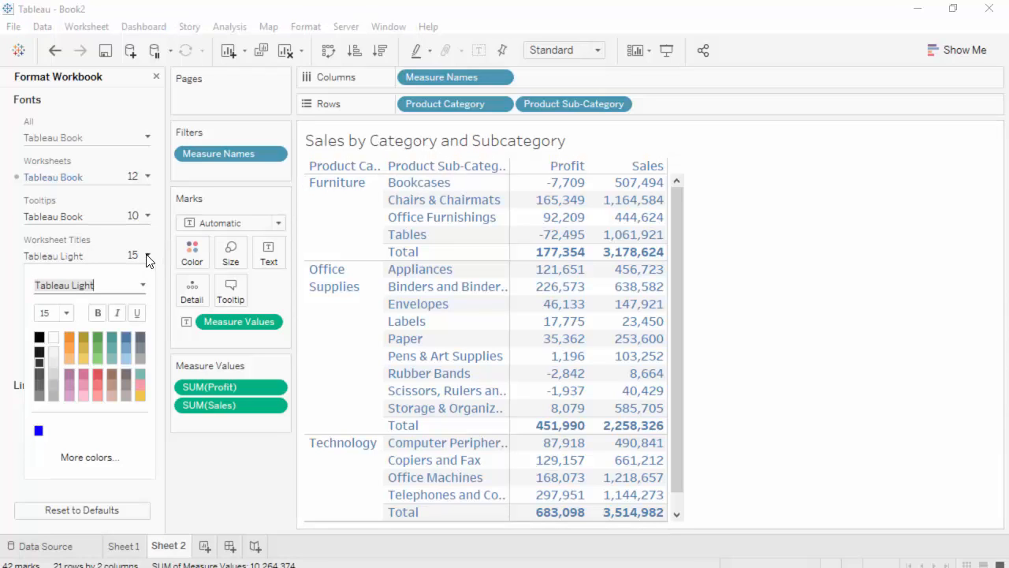
pyautogui.click(67, 316)
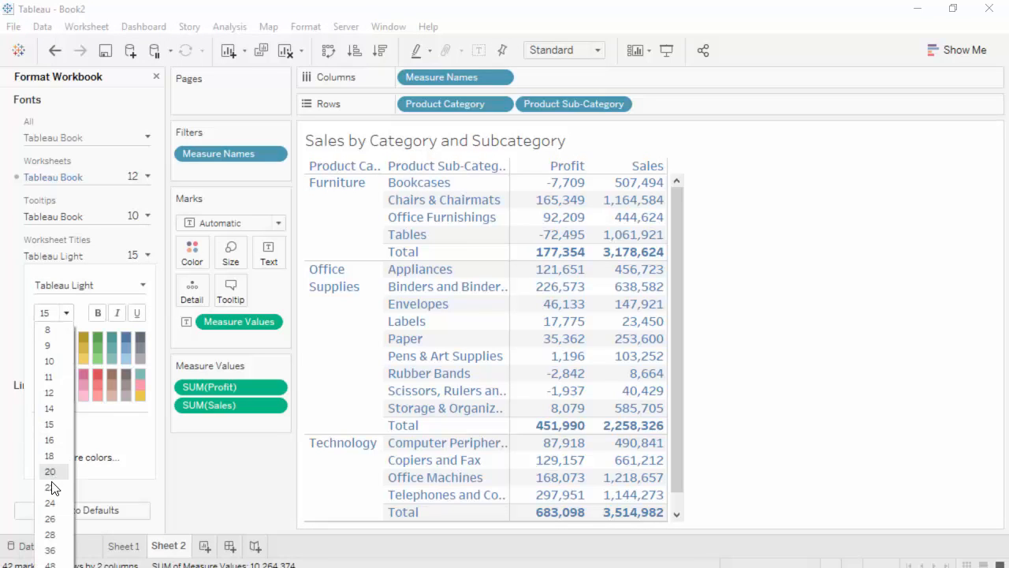
pyautogui.click(50, 488)
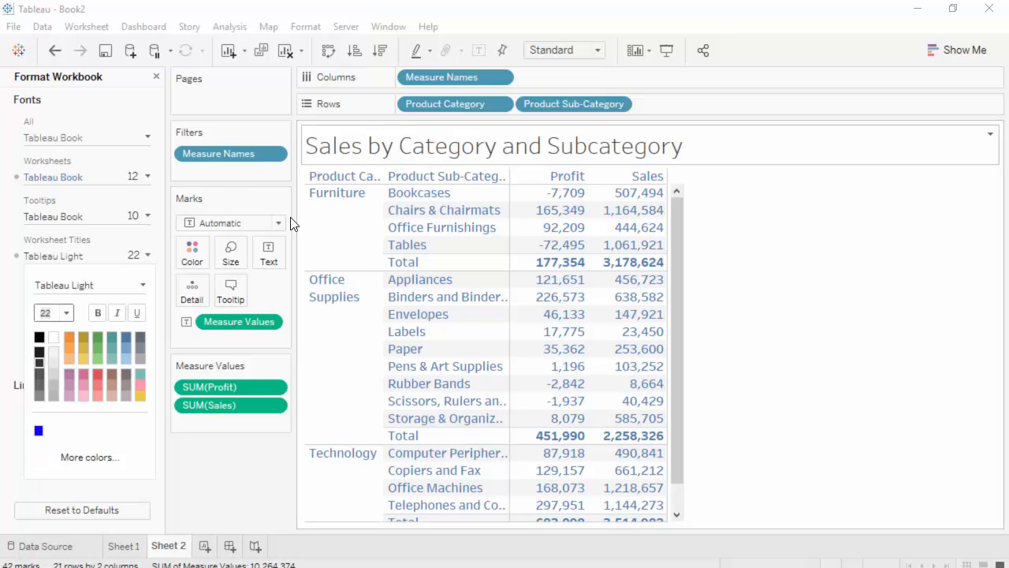
pyautogui.click(98, 373)
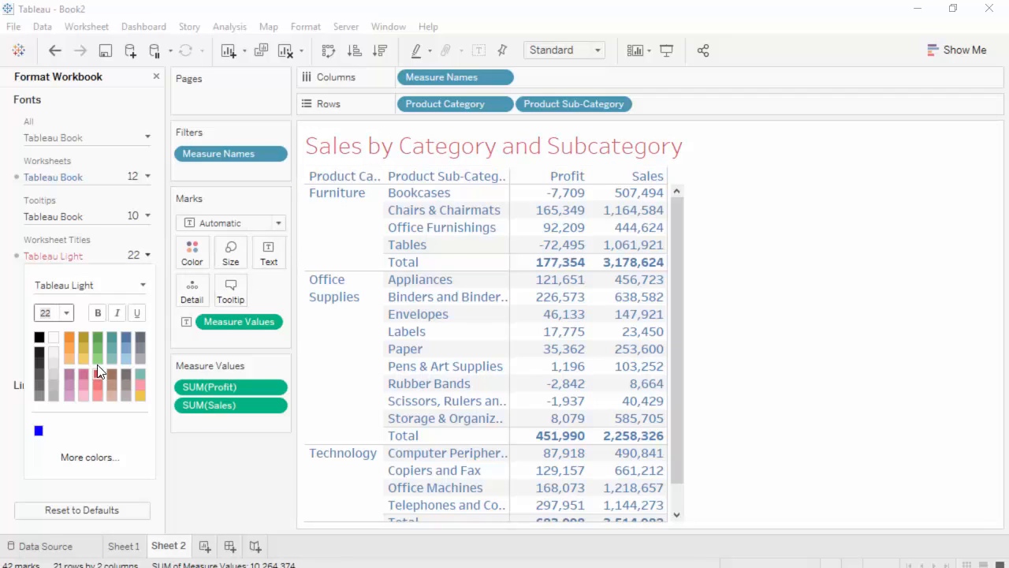
pyautogui.click(215, 490)
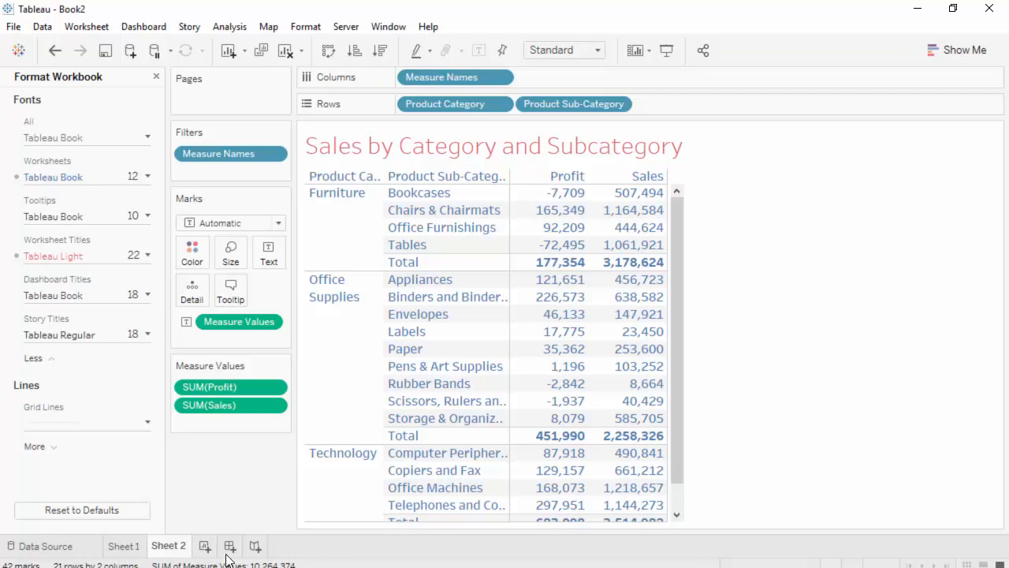
# Add a new worksheet and open the workbook formatting settings from it
pyautogui.click(204, 546)
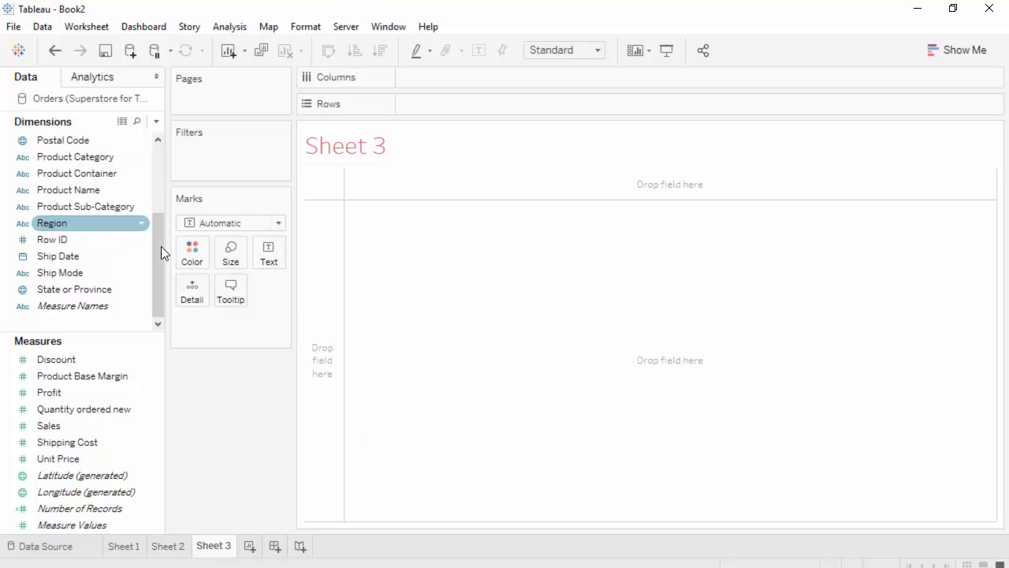
pyautogui.click(306, 27)
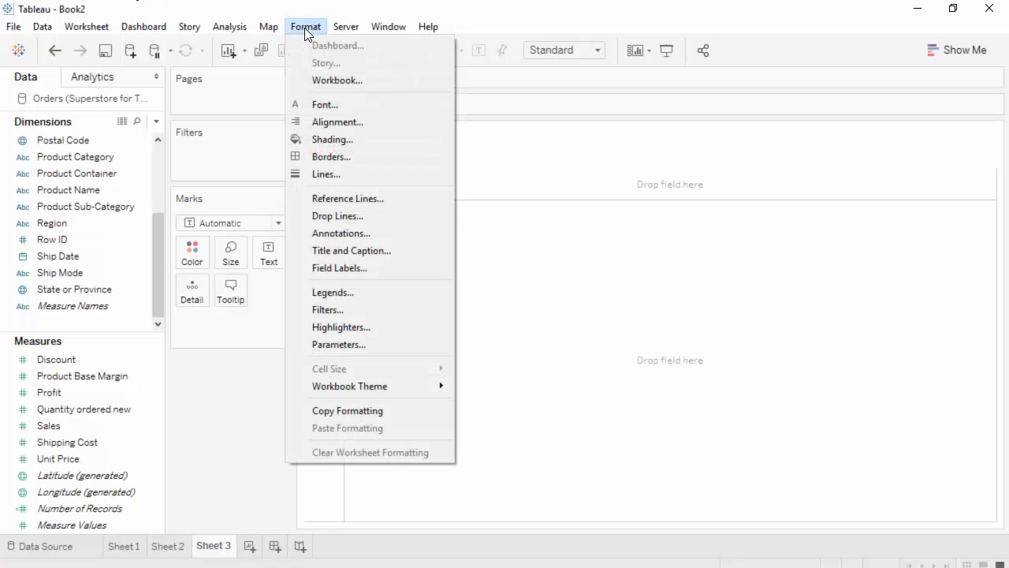
pyautogui.click(331, 79)
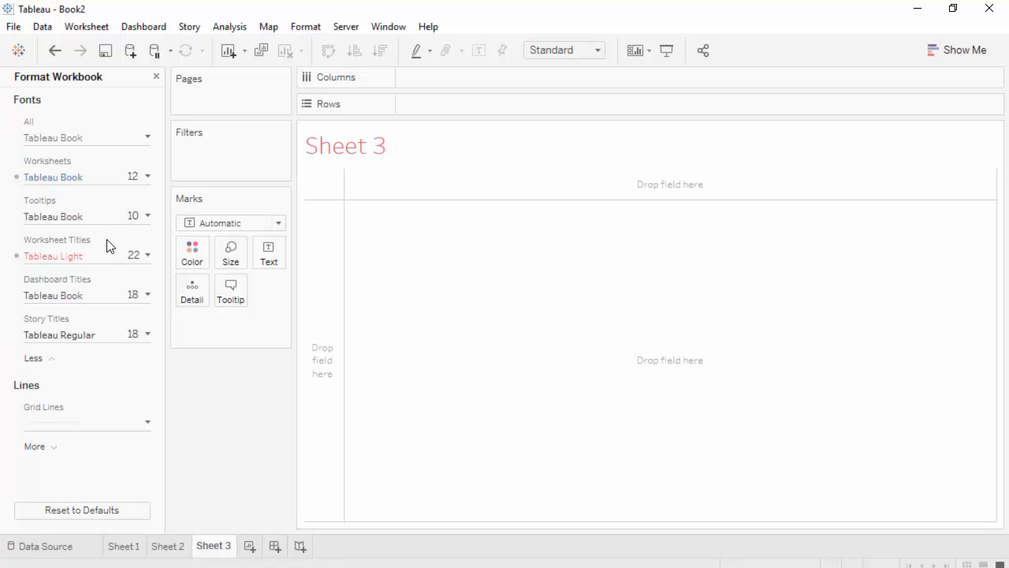
# Open the font formatting settings for the new blank sheet
pyautogui.click(303, 27)
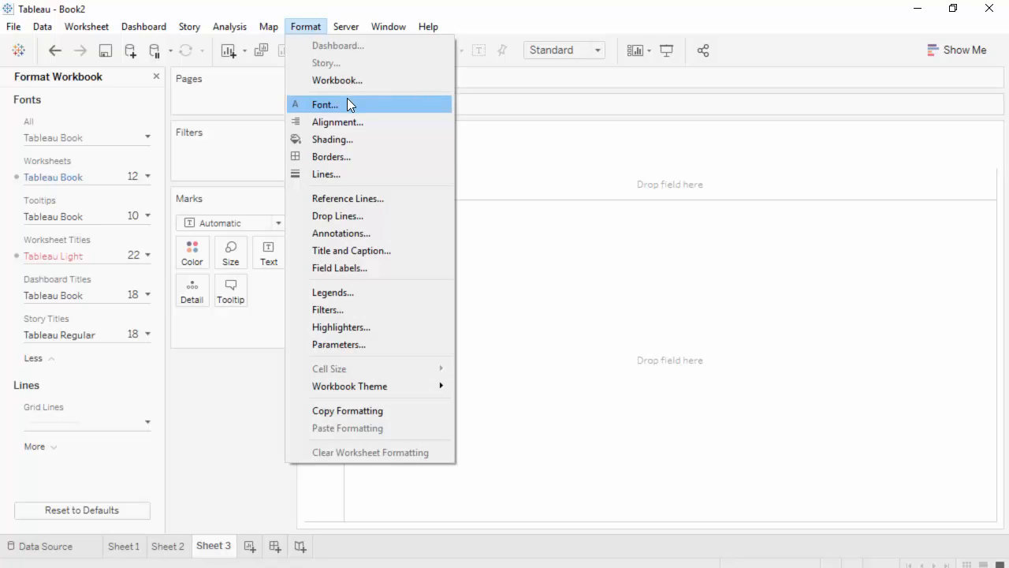
pyautogui.click(347, 104)
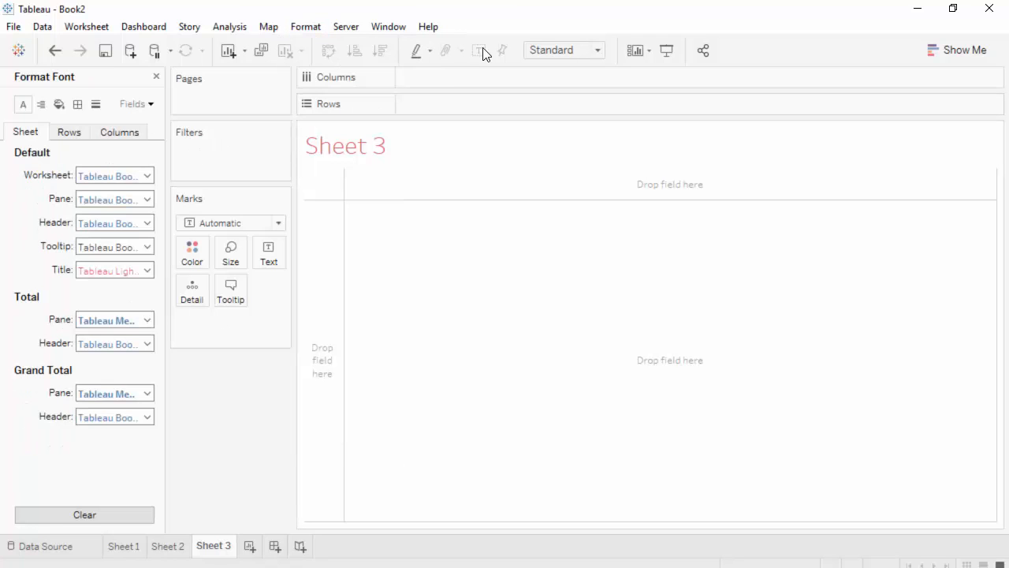
pyautogui.click(308, 30)
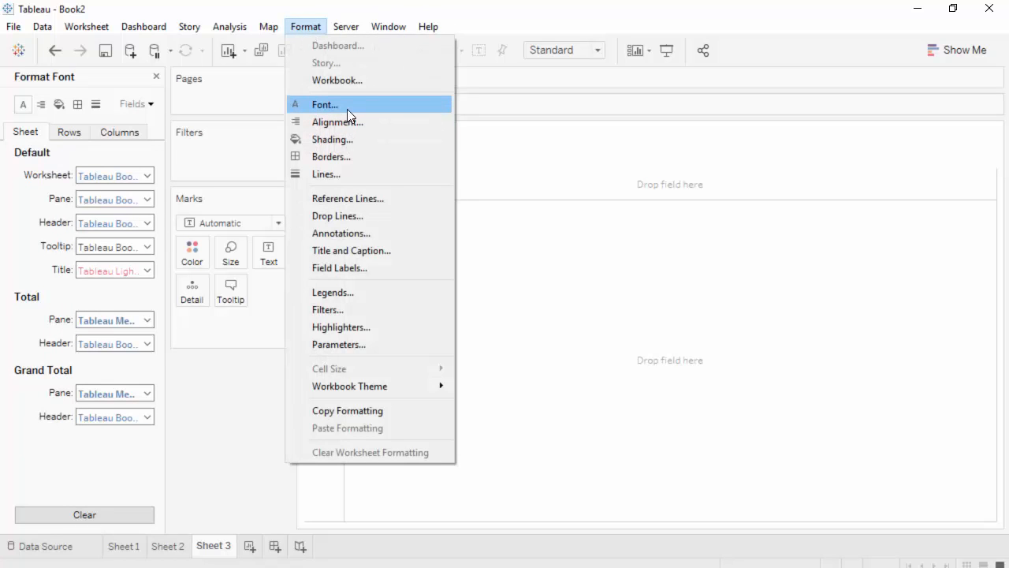
pyautogui.click(153, 109)
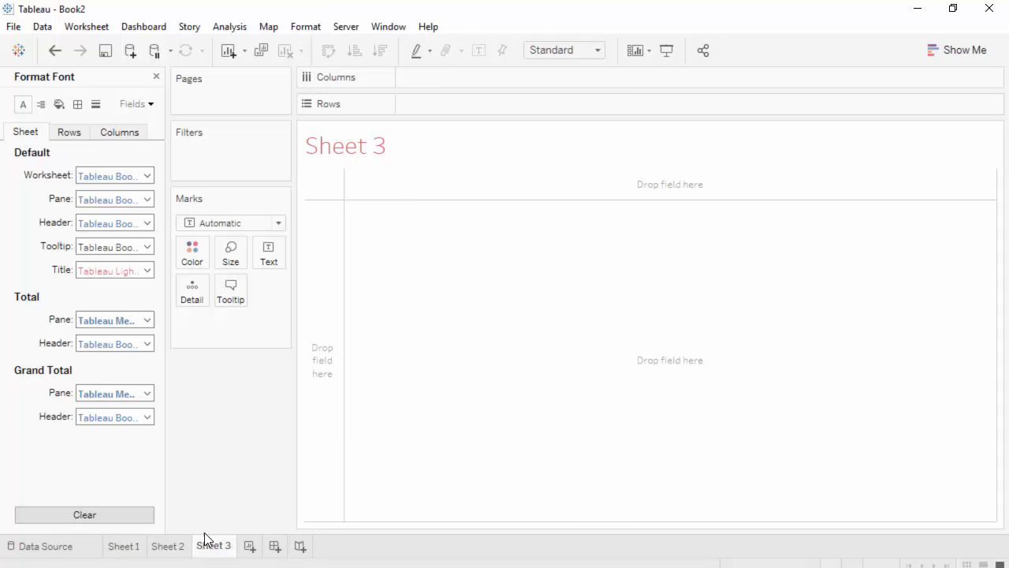
# On Sheet 2, set the pane number format of SUM(Profit) to Currency (Standard)
pyautogui.click(169, 546)
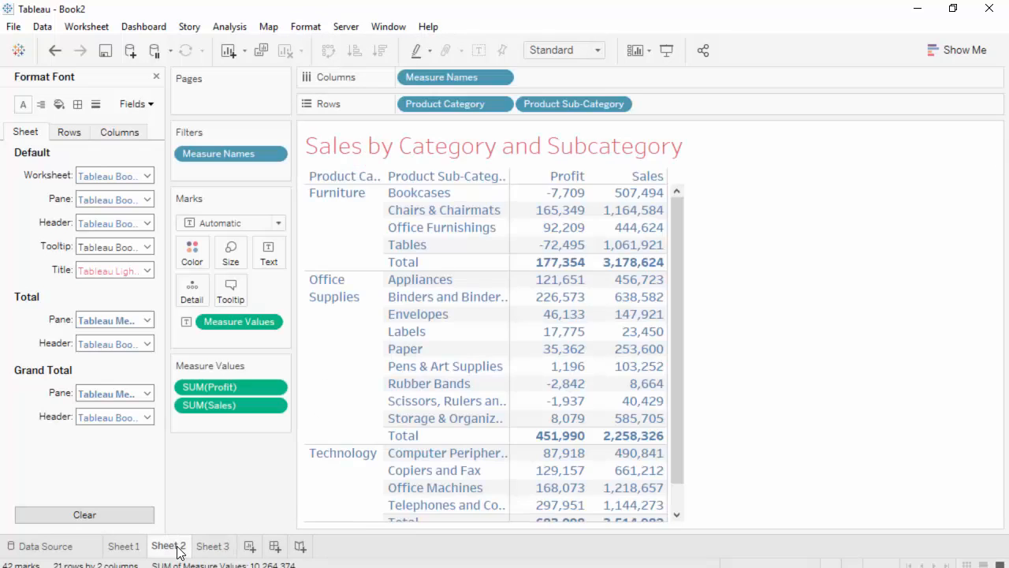
pyautogui.click(152, 107)
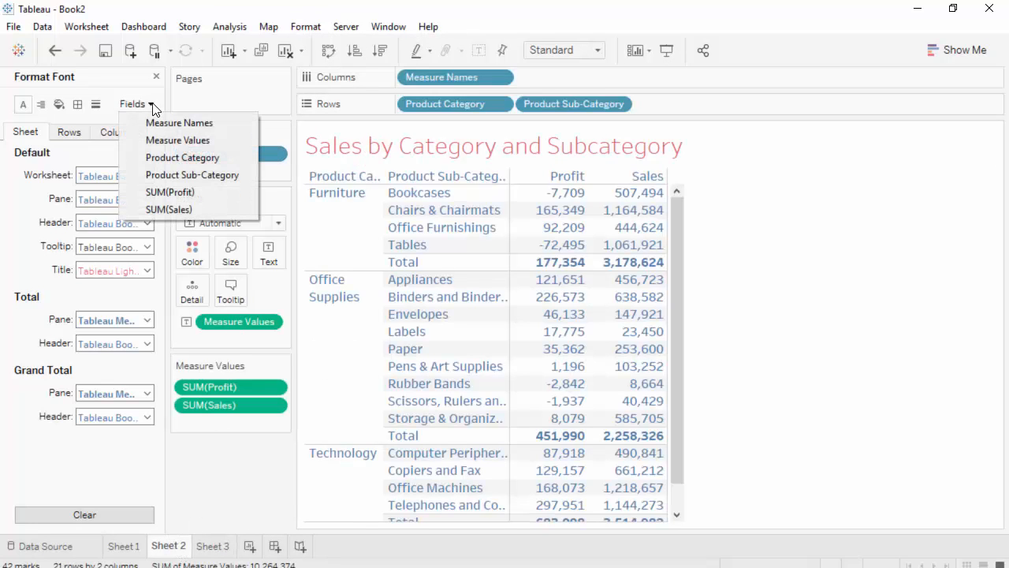
pyautogui.click(191, 191)
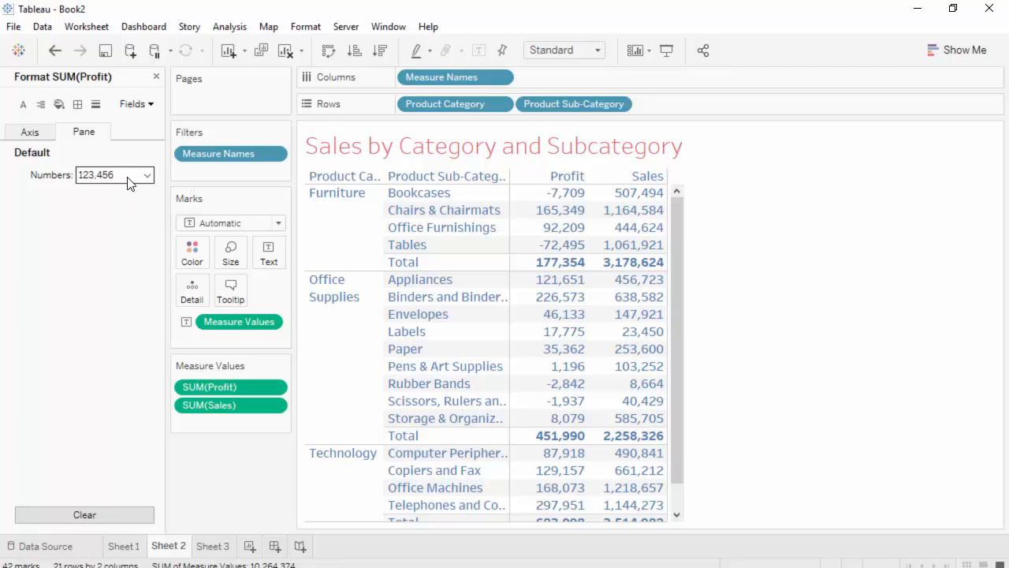
pyautogui.click(147, 175)
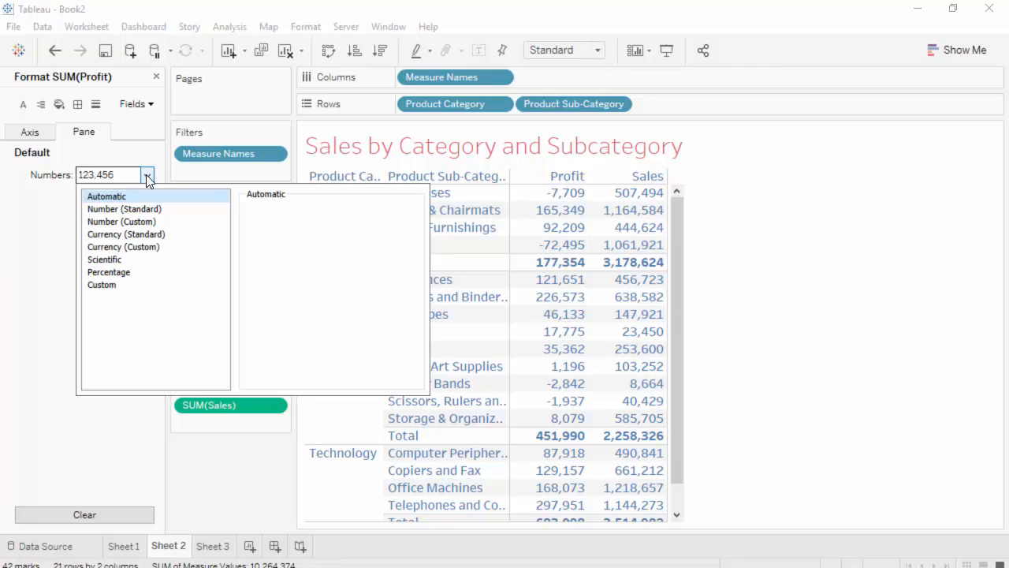
pyautogui.click(139, 241)
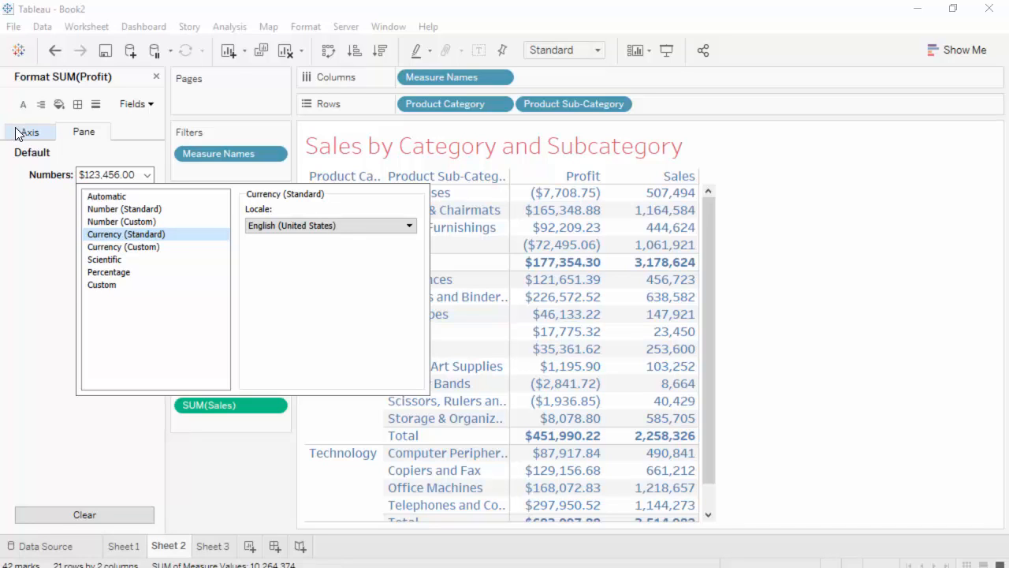
pyautogui.click(804, 214)
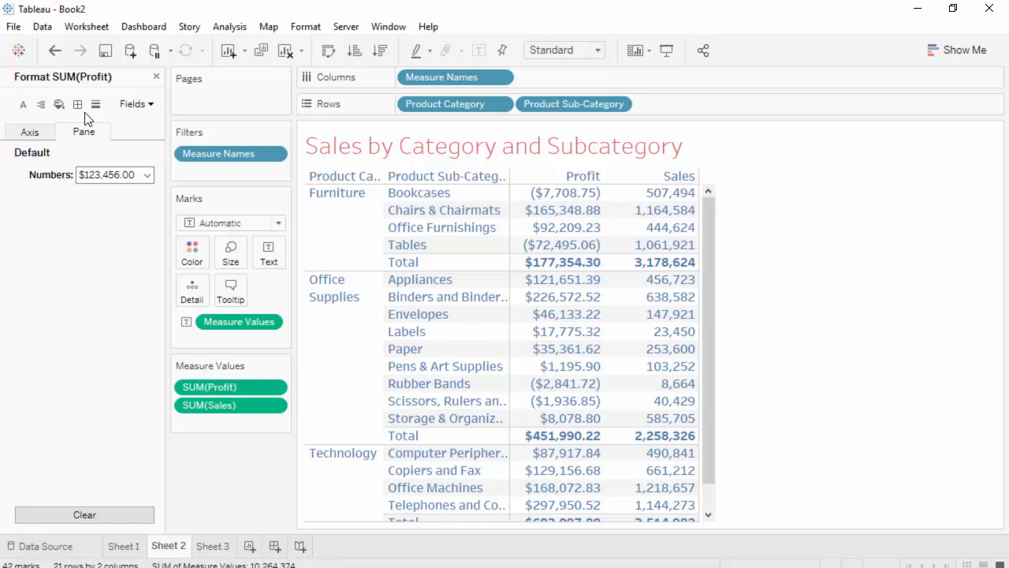
# Set the pane font color of the Product Category field to red
pyautogui.click(41, 136)
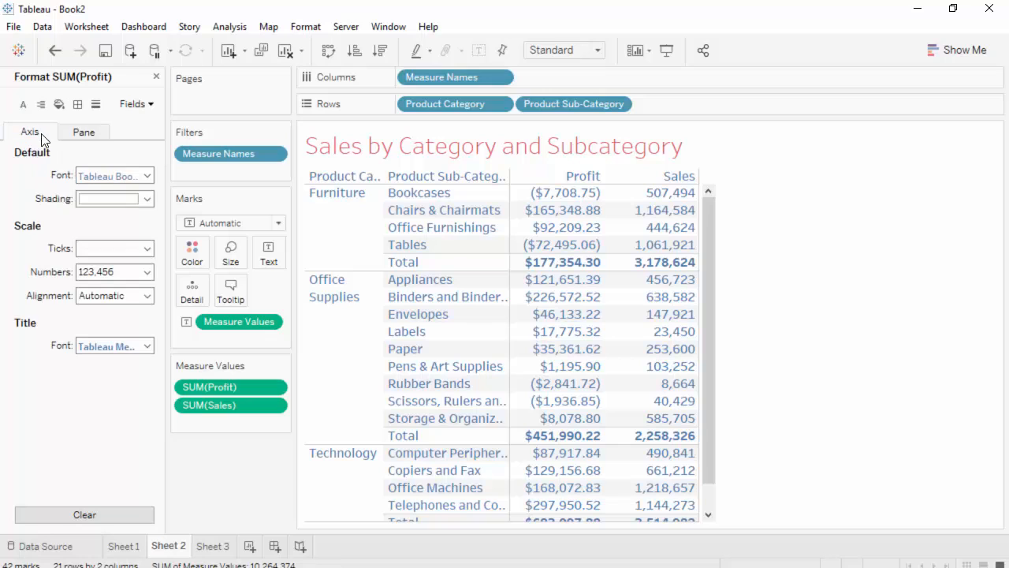
pyautogui.click(150, 107)
pyautogui.click(190, 159)
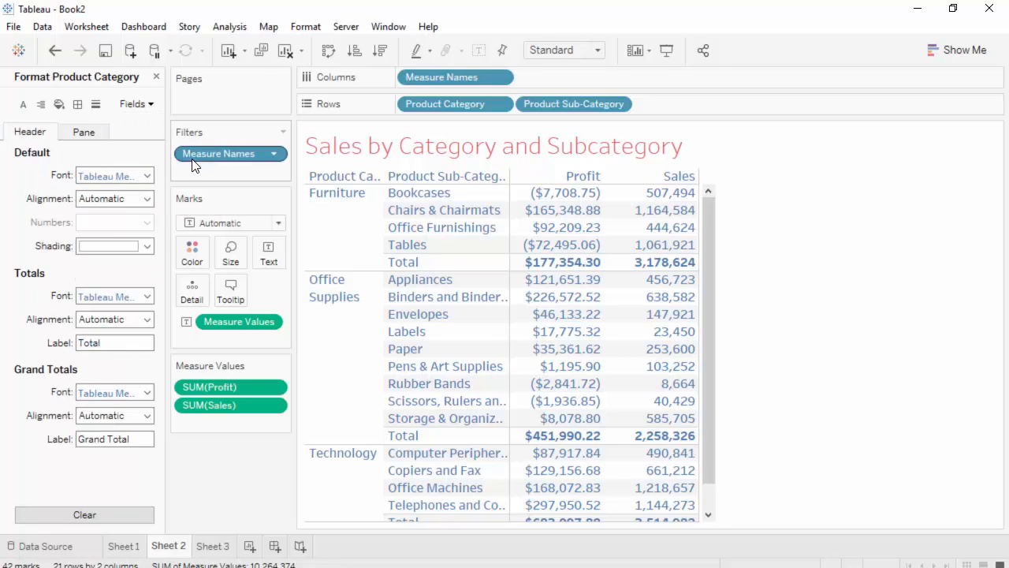
pyautogui.click(79, 134)
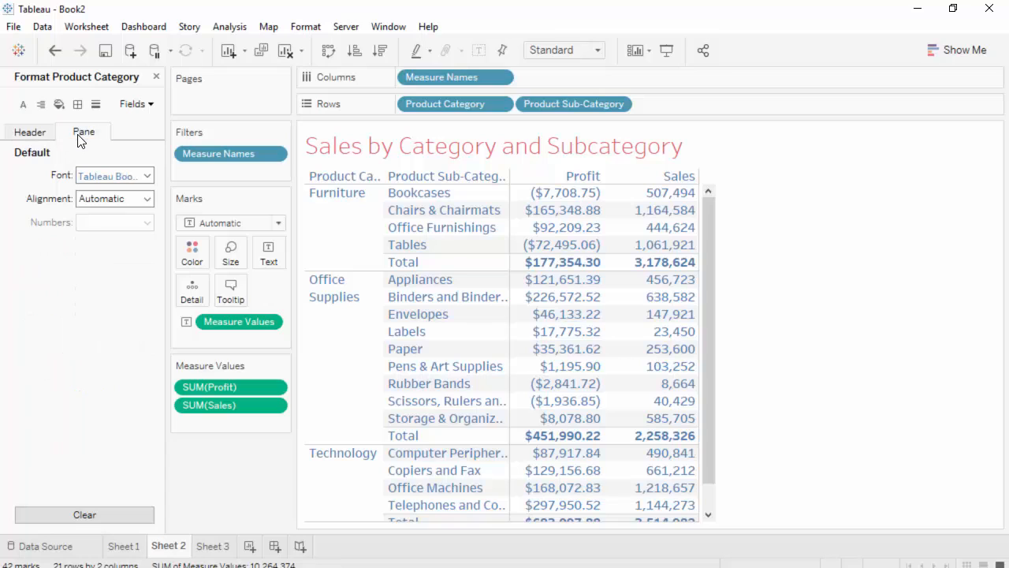
pyautogui.click(149, 177)
pyautogui.click(150, 277)
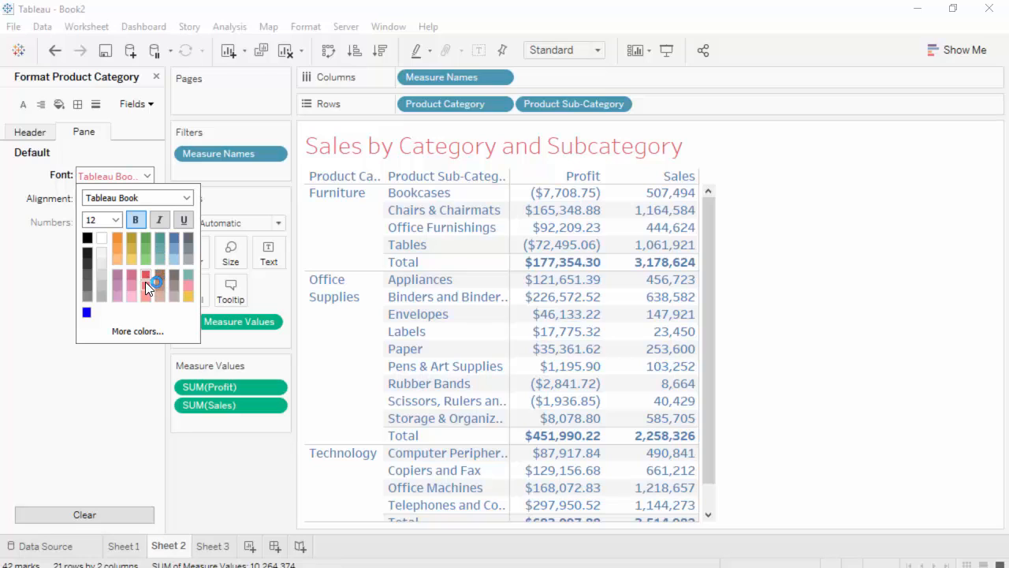
# Set the default header font of the Product Category field to red and bold
pyautogui.click(30, 131)
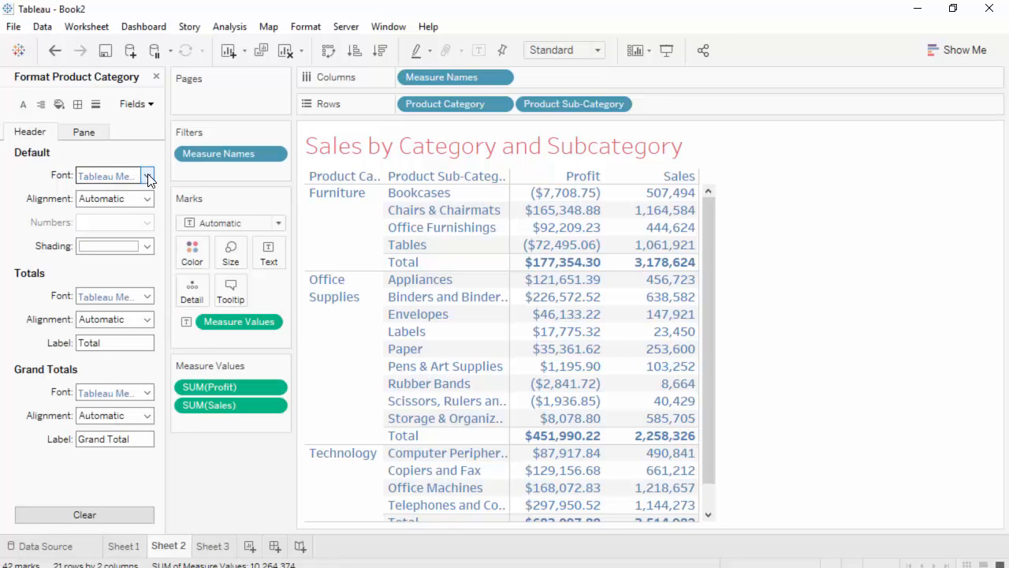
pyautogui.click(148, 177)
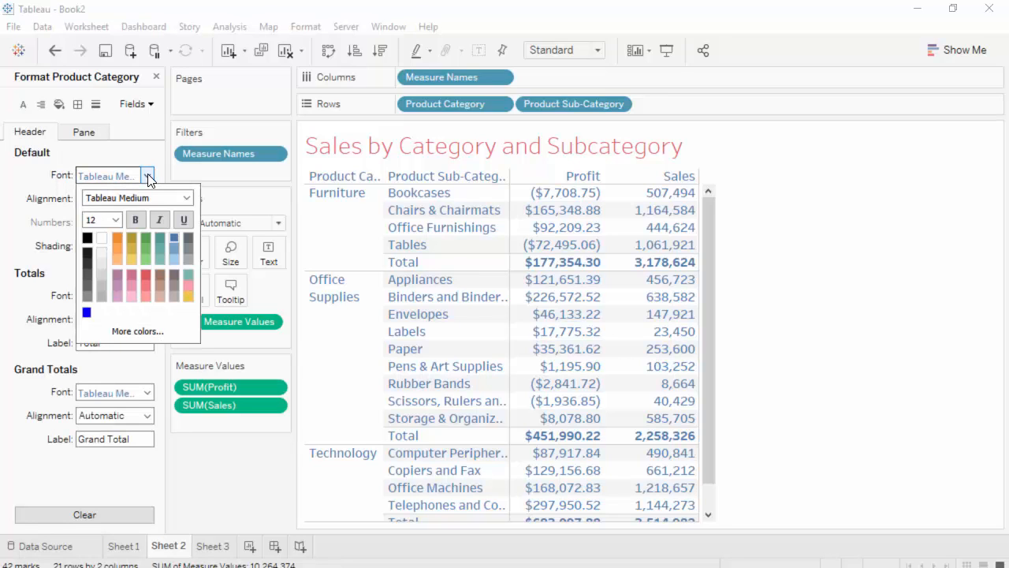
pyautogui.click(143, 273)
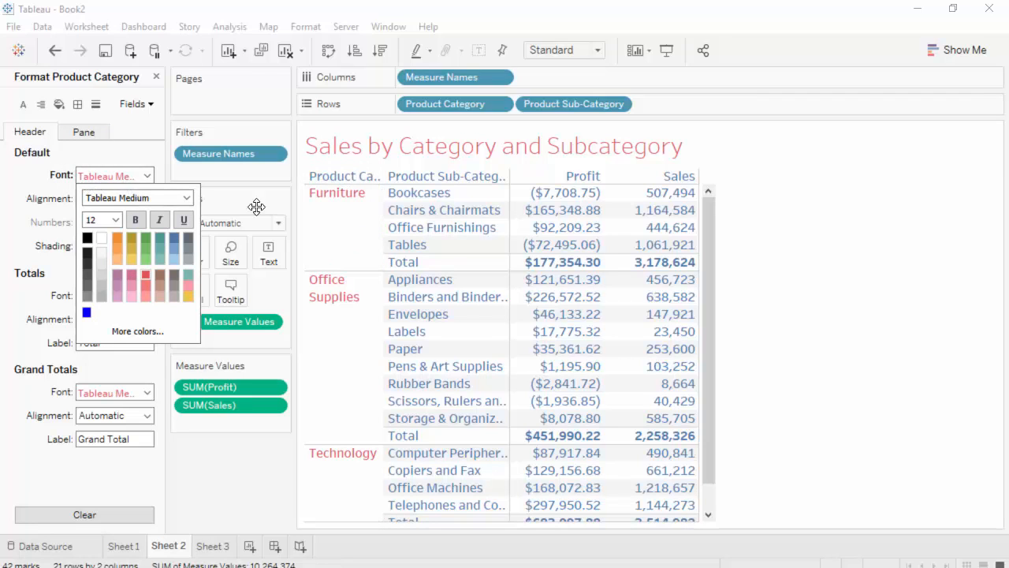
pyautogui.click(132, 223)
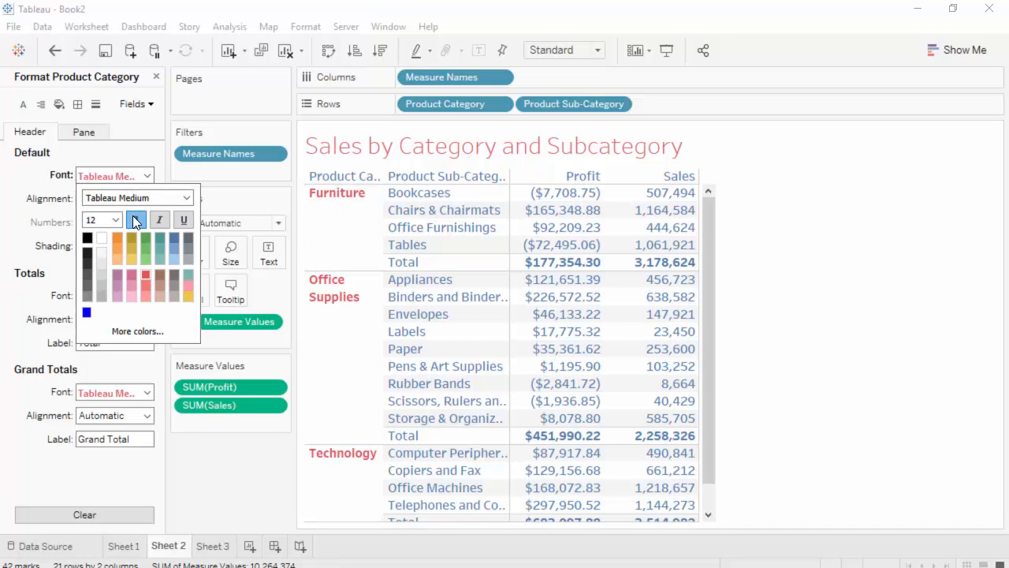
pyautogui.click(27, 177)
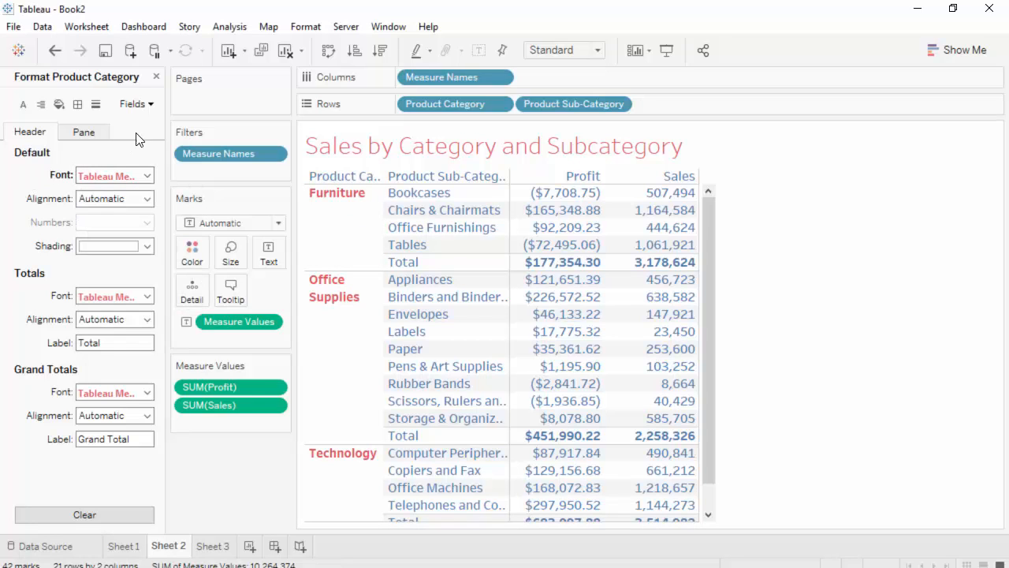
# Italicize the default header font of the Product Sub-Category field
pyautogui.click(151, 106)
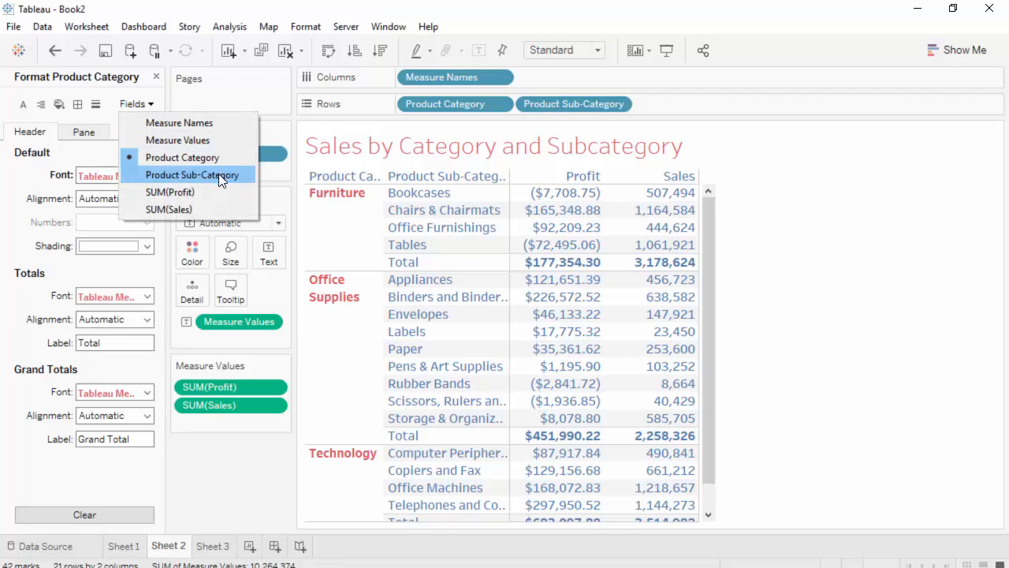
pyautogui.click(221, 175)
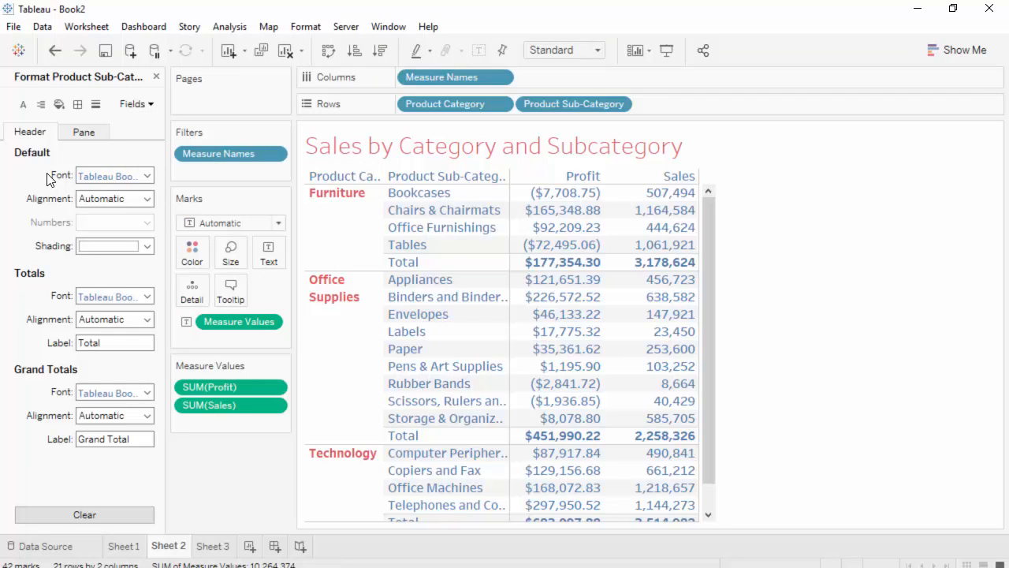
pyautogui.click(148, 177)
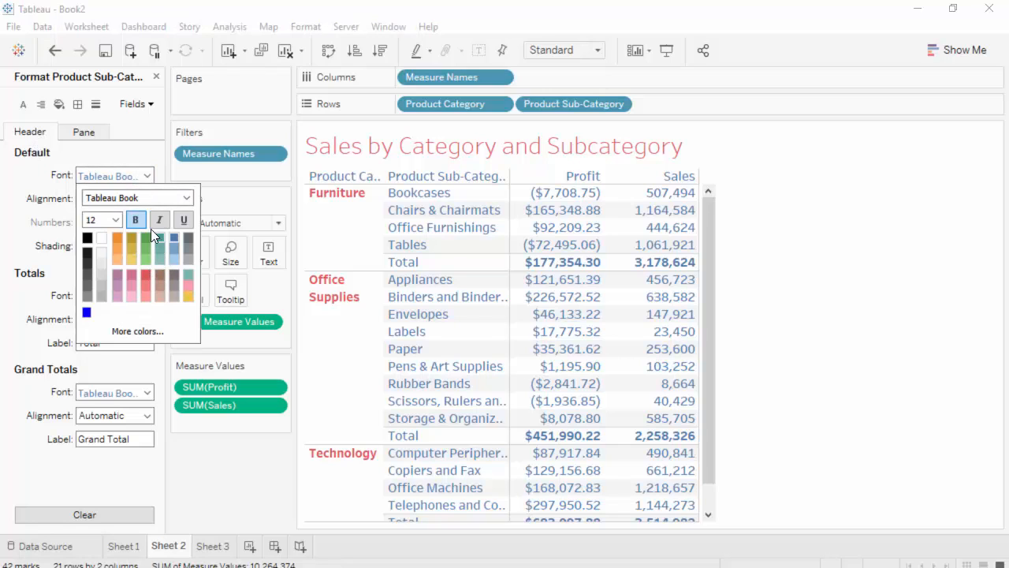
pyautogui.click(161, 221)
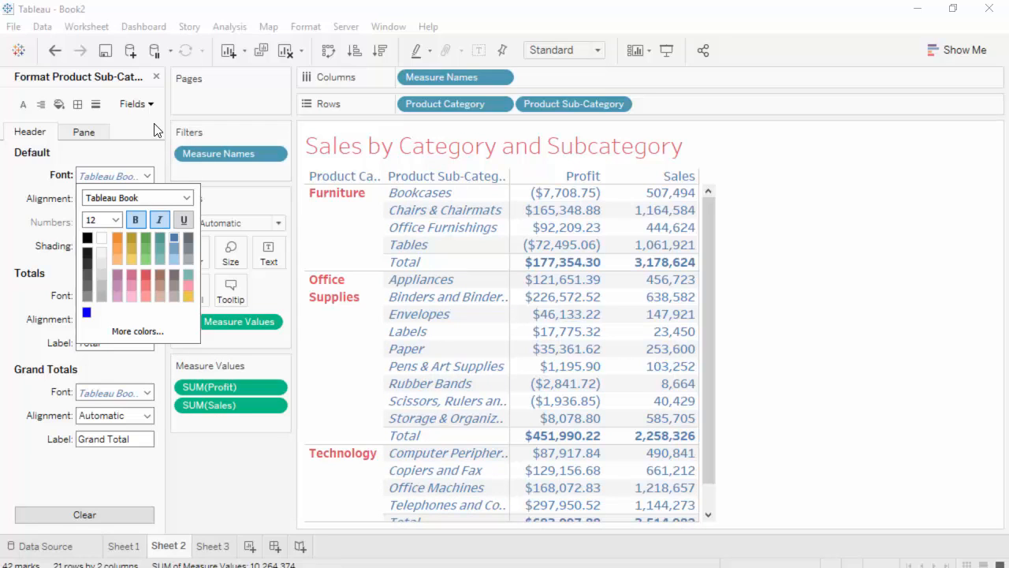
pyautogui.click(130, 128)
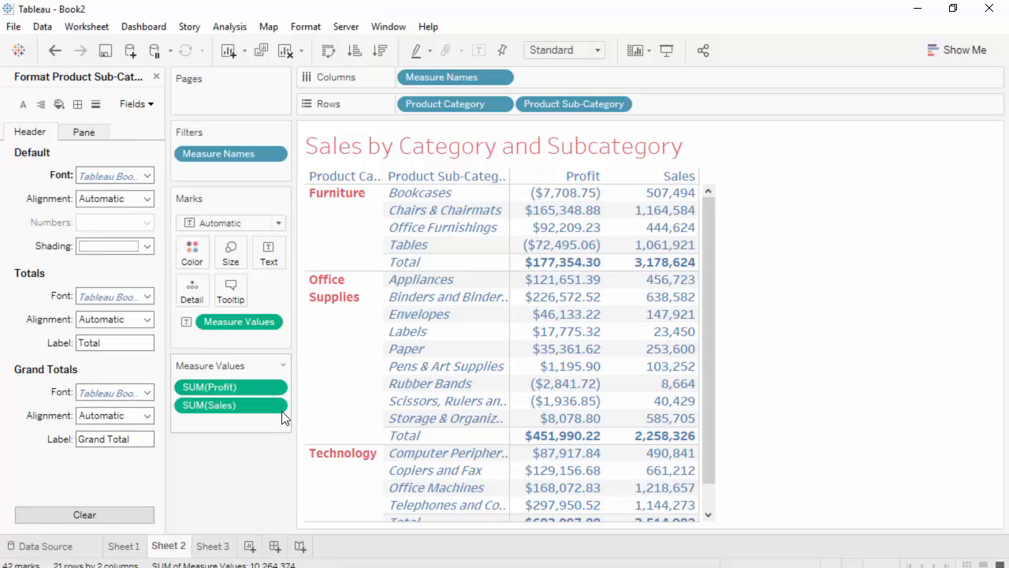
# Right-align the totals header of the Product Sub-Category field
pyautogui.click(147, 320)
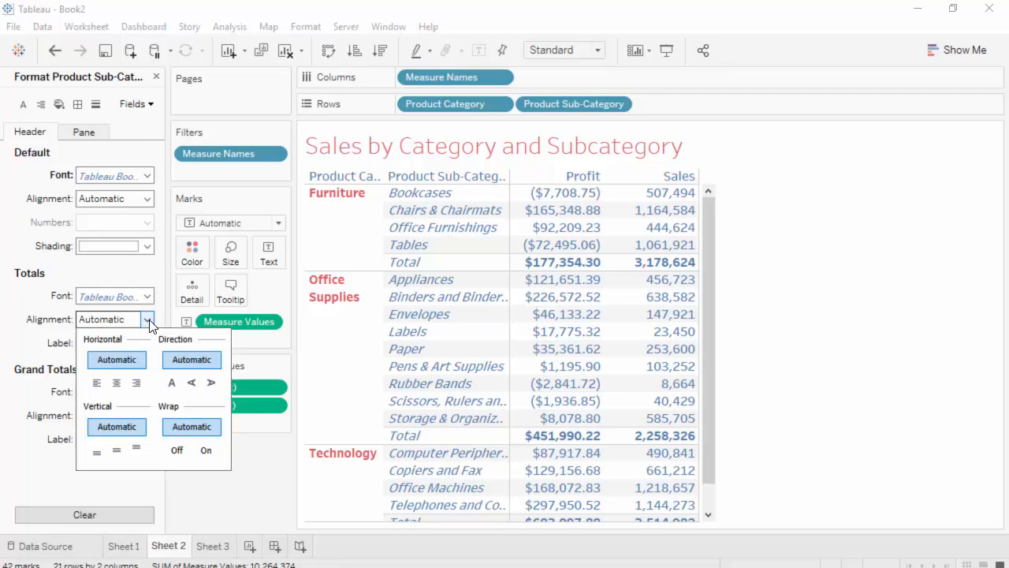
pyautogui.click(137, 384)
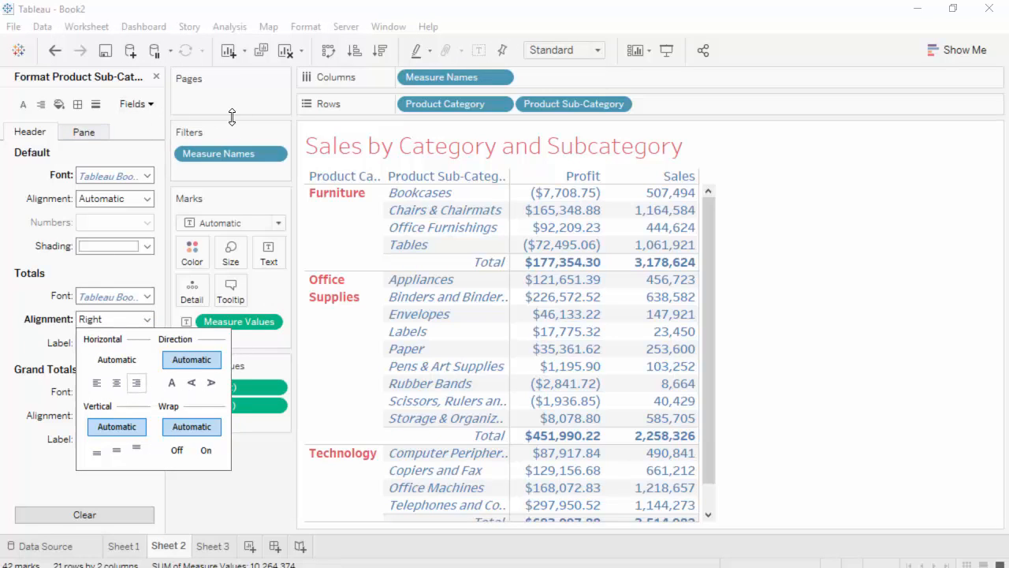
pyautogui.click(136, 131)
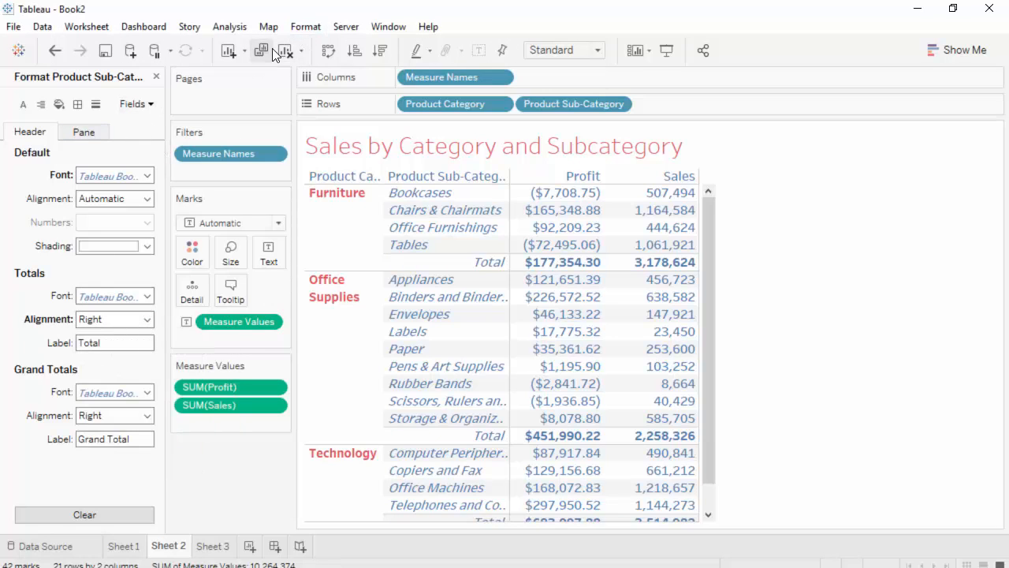
# Try several row banding colors for the worksheet's pane, including pink, lavender, blue and black, and settle on light gray
pyautogui.click(300, 28)
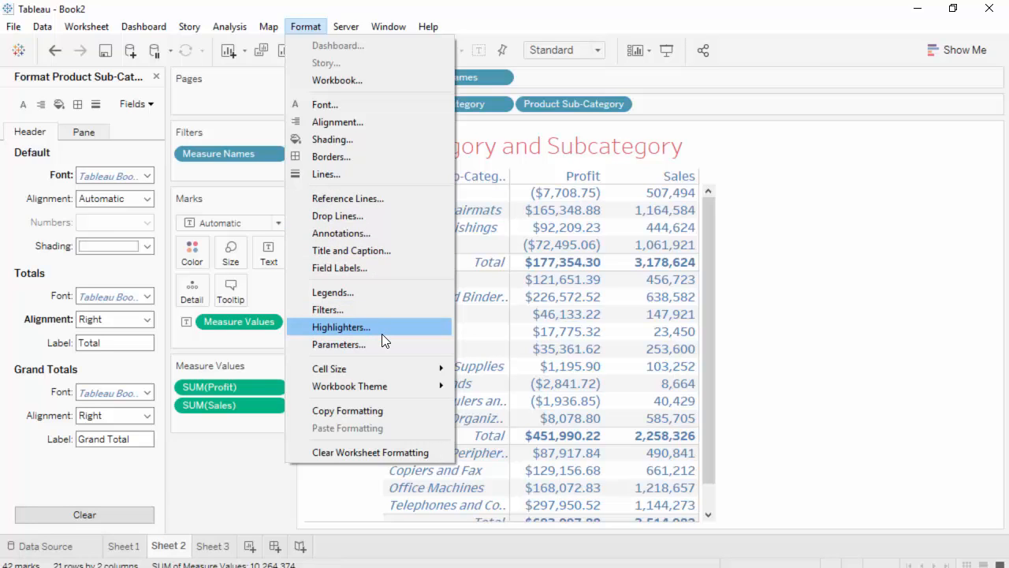
pyautogui.click(338, 139)
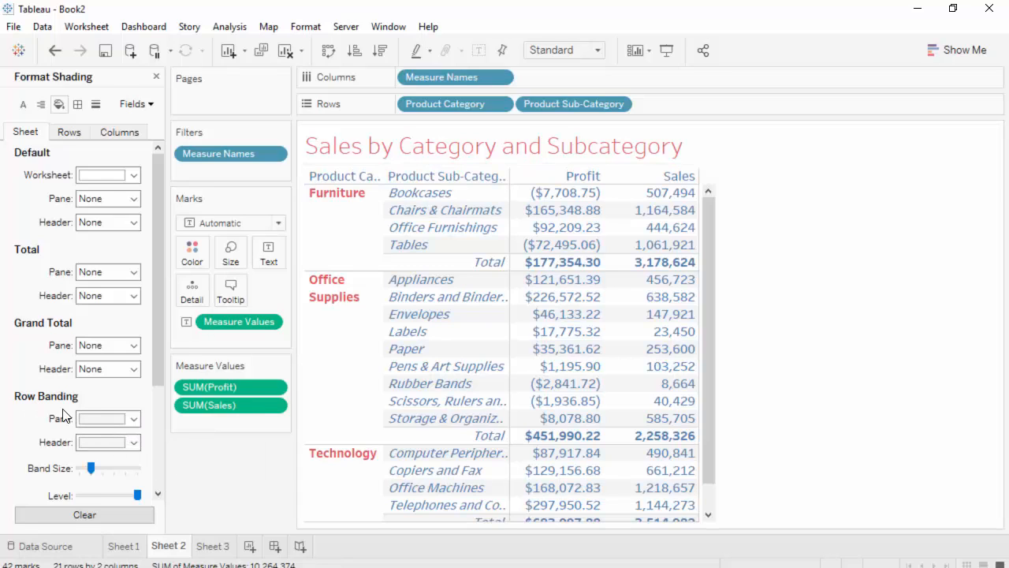
pyautogui.click(135, 422)
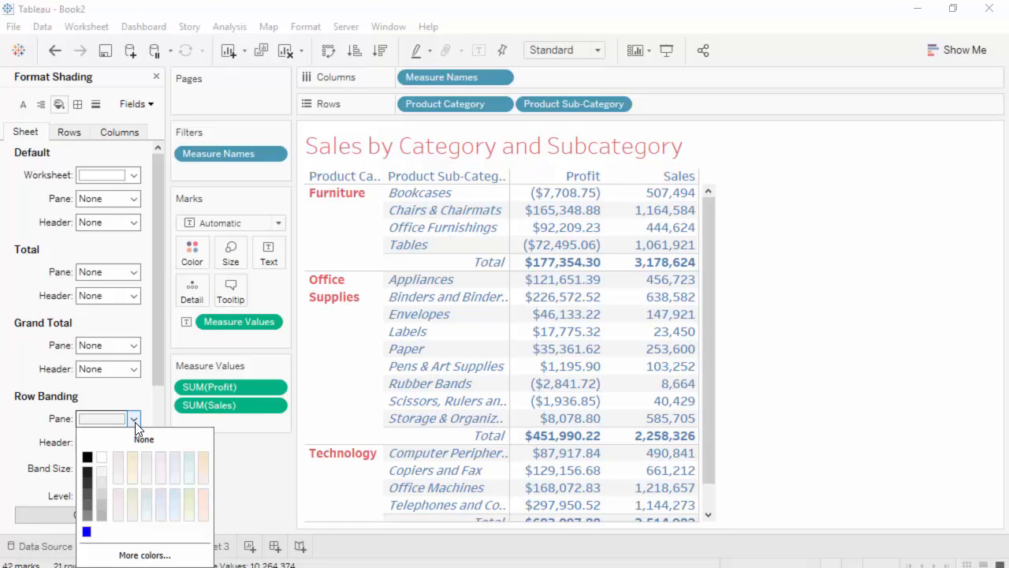
pyautogui.click(162, 460)
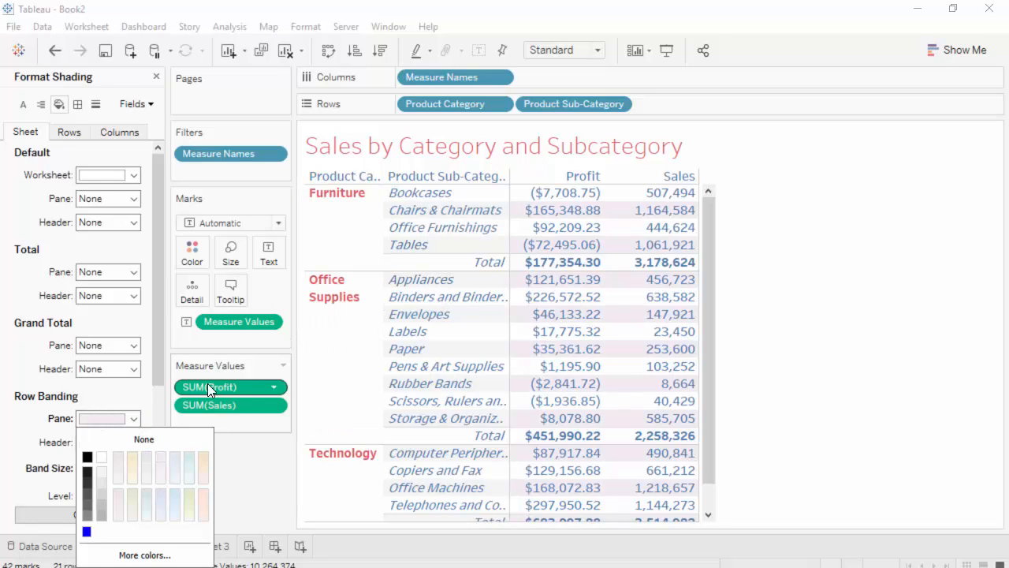
pyautogui.click(202, 505)
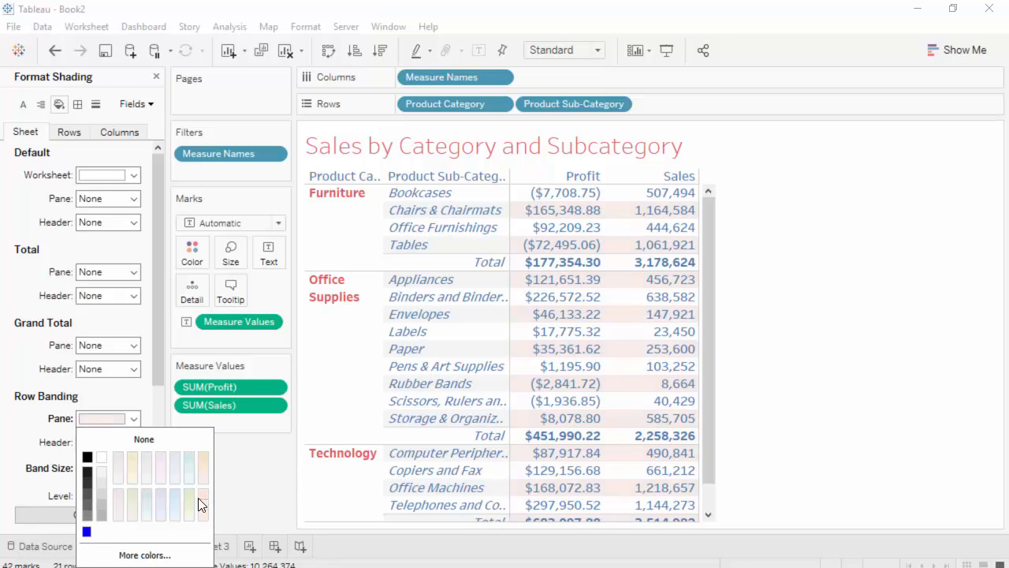
pyautogui.click(157, 496)
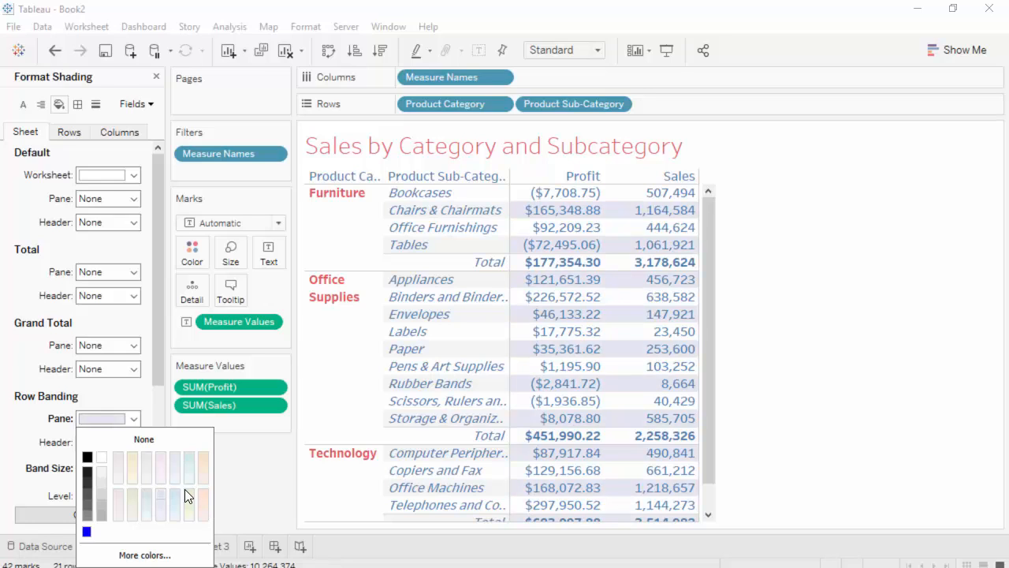
pyautogui.click(87, 533)
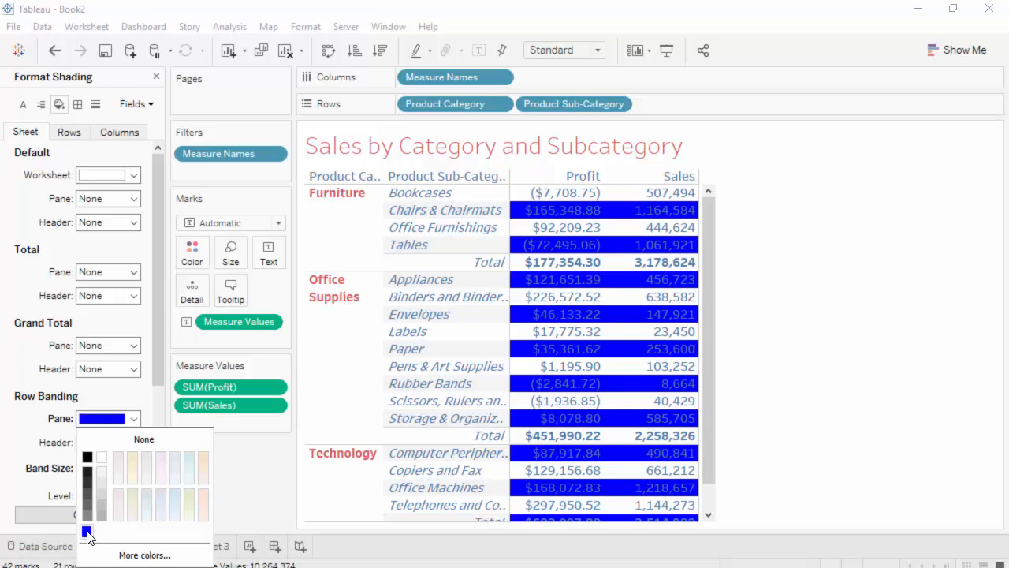
pyautogui.click(88, 473)
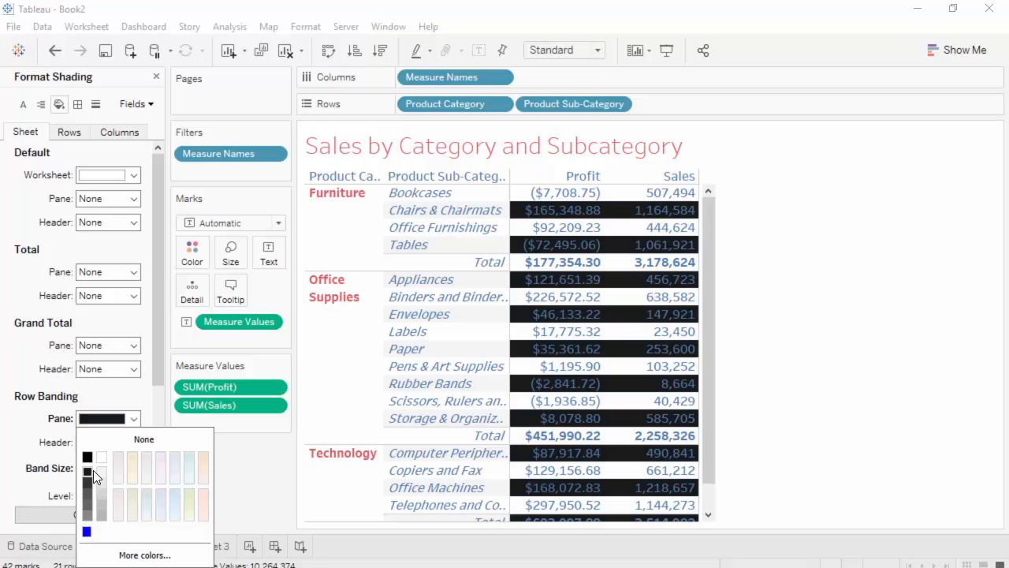
pyautogui.click(150, 457)
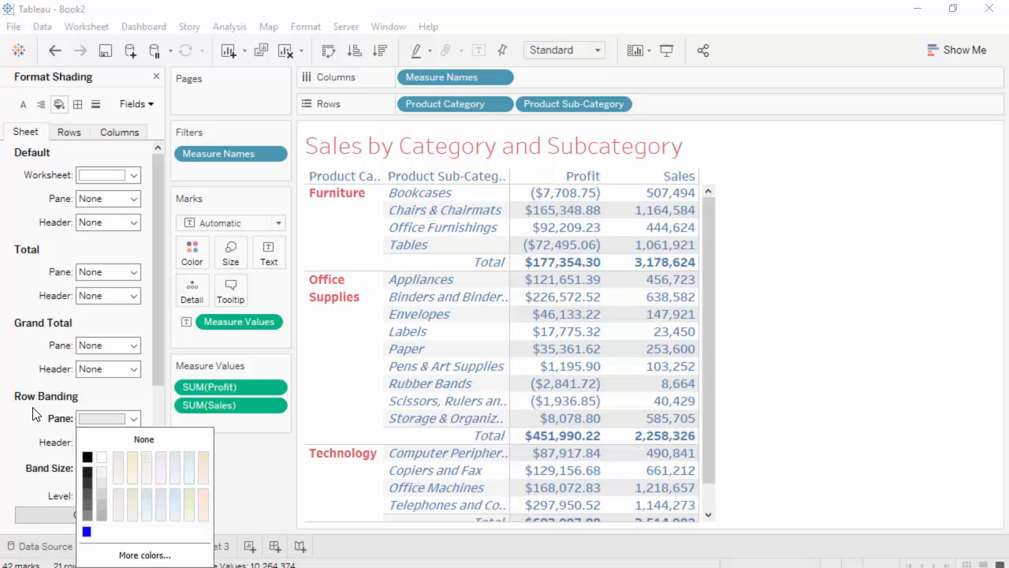
pyautogui.click(33, 413)
# Try bright blue for the header row banding, and settle on a light lavender shade
pyautogui.click(133, 442)
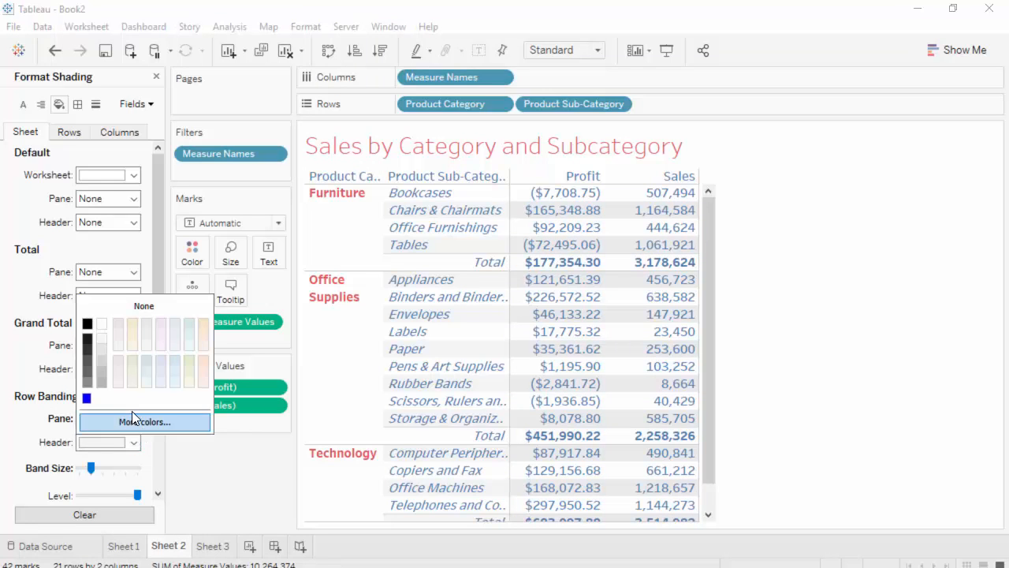
pyautogui.click(87, 400)
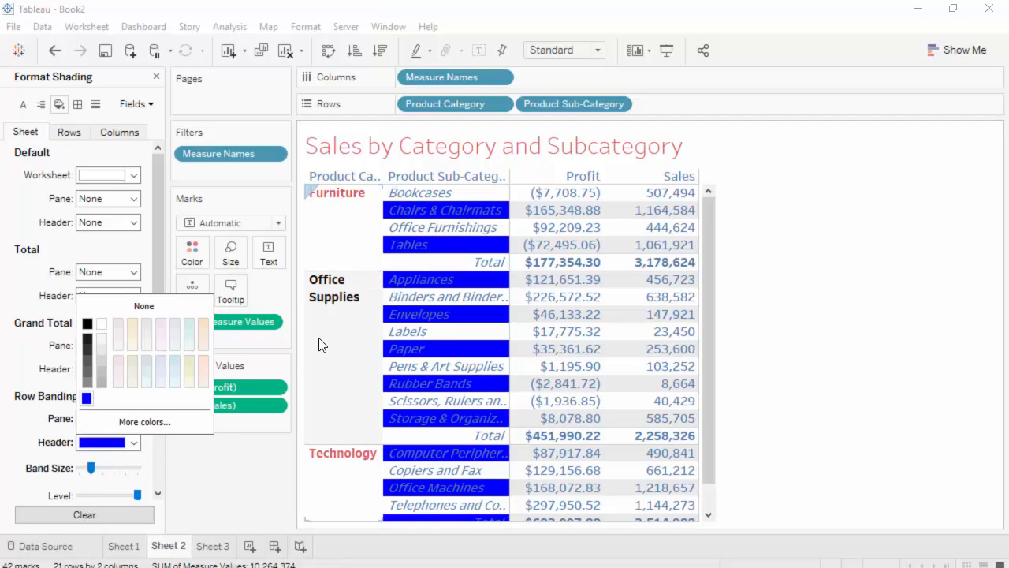
pyautogui.click(161, 362)
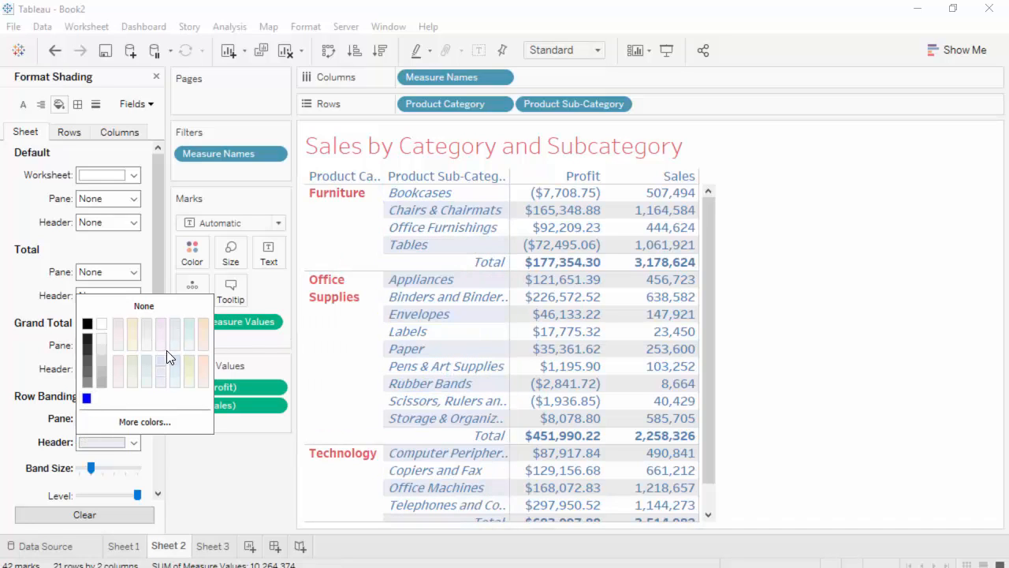
# Show the formatting commands available for the worksheet
pyautogui.click(307, 30)
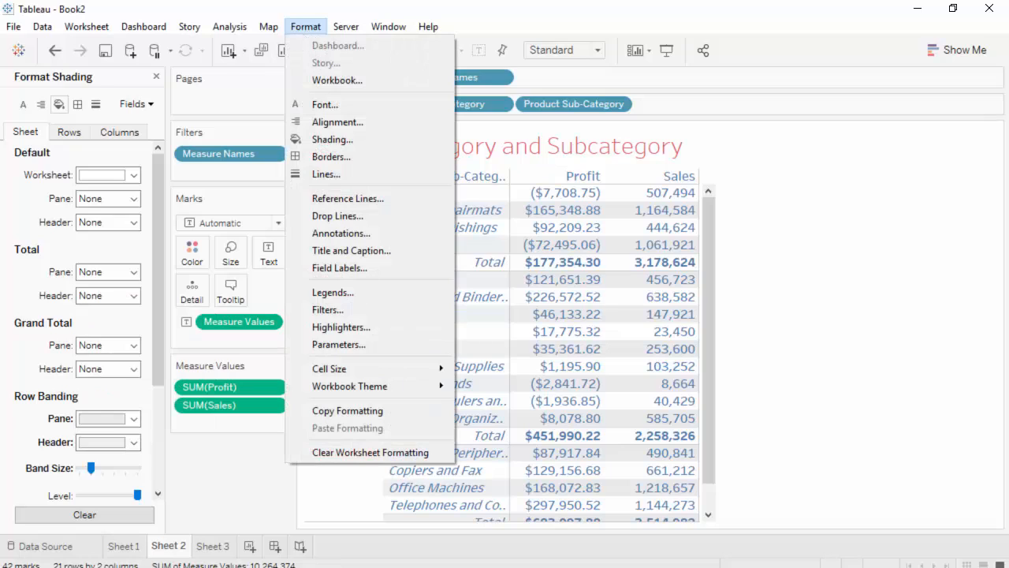